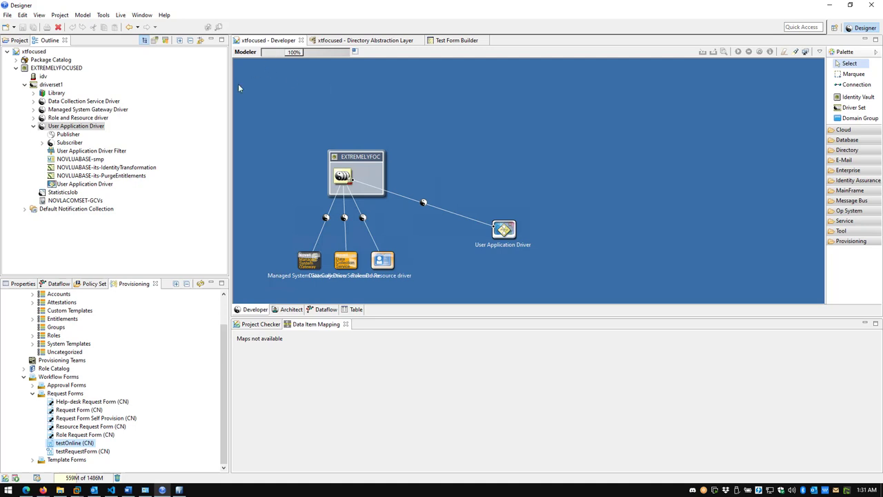
Switch to VMware Workstation and check the power status of the virtual machines in the IDM4.8/IG3.6 folder.
mouse_move(76, 491)
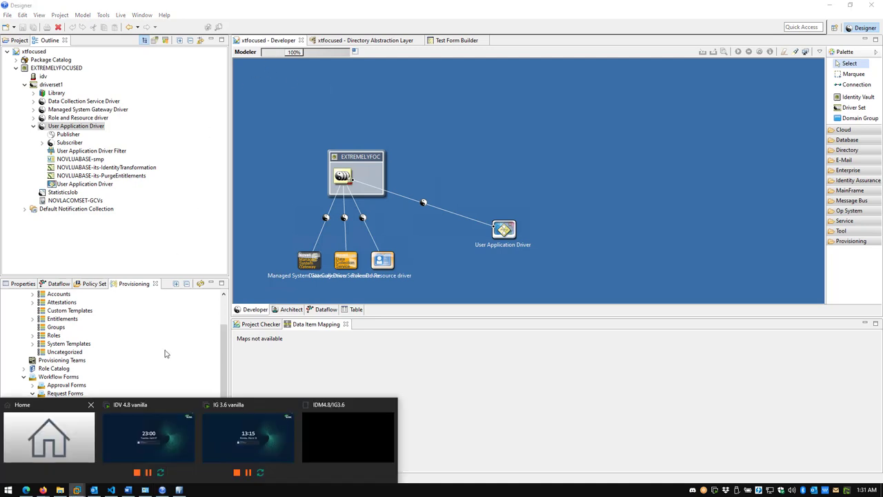
left_click(350, 429)
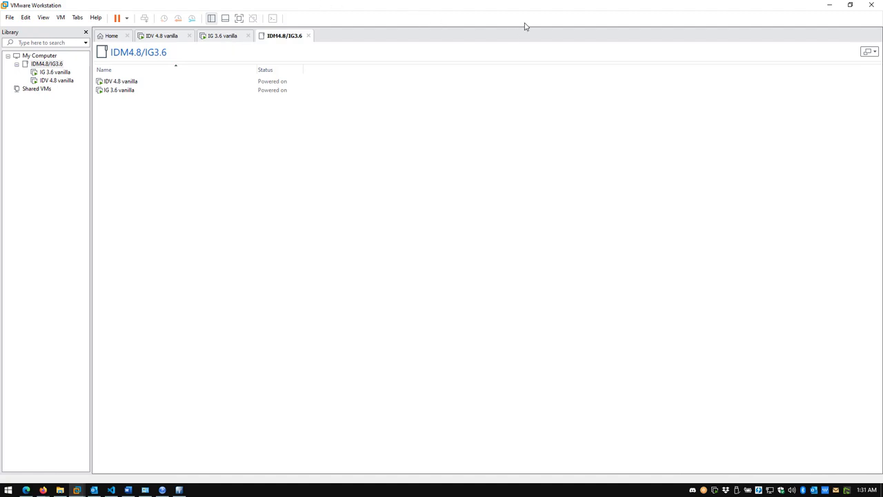
left_click(830, 4)
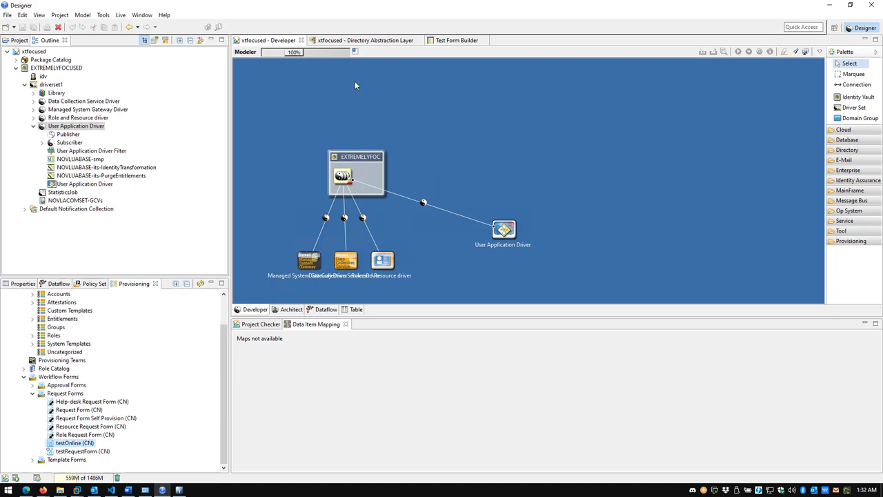
Inspect the path of the form builder plug-in's commons folder and the FormsBackendUrl in ServiceRegistry.json in Visual Studio Code.
left_click(60, 490)
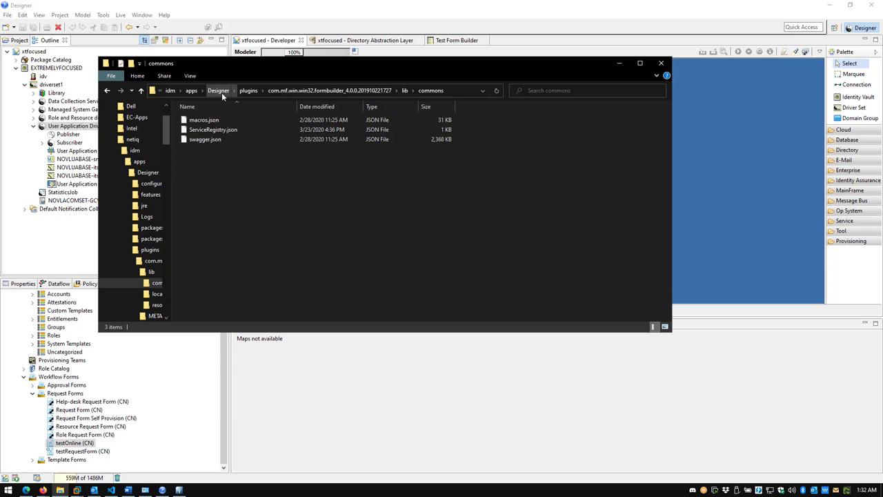
left_click(462, 91)
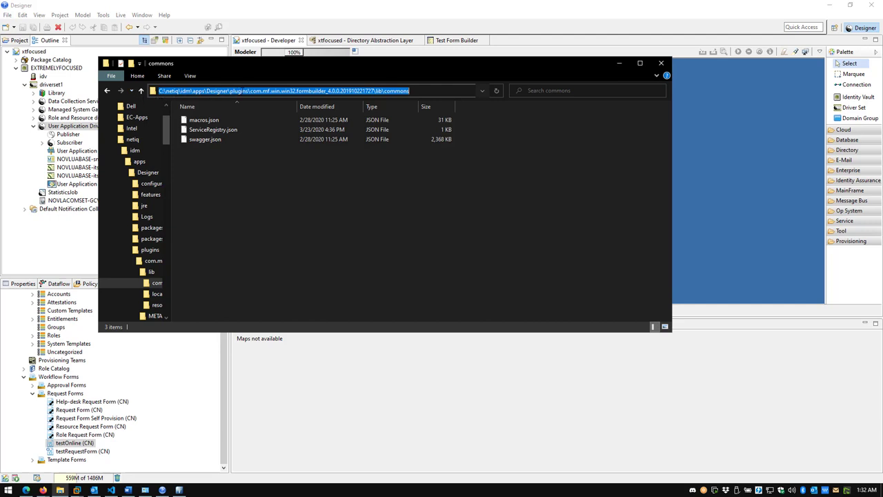
left_click(249, 91)
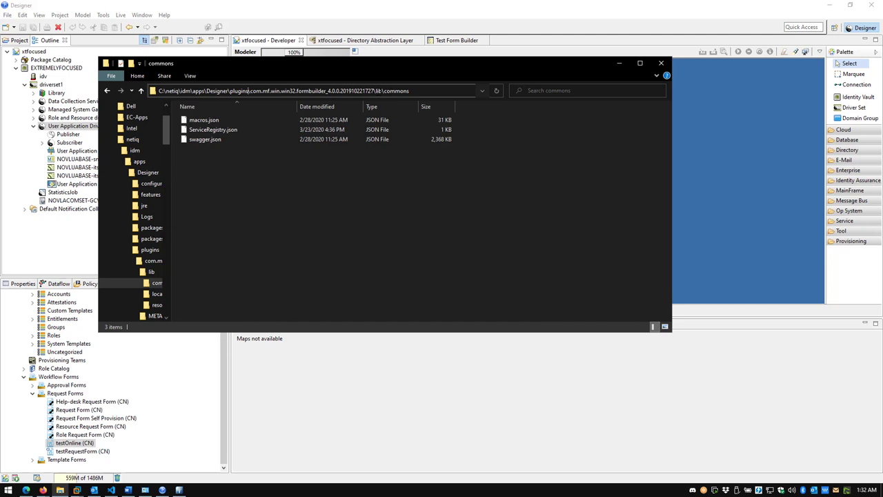
left_click(362, 191)
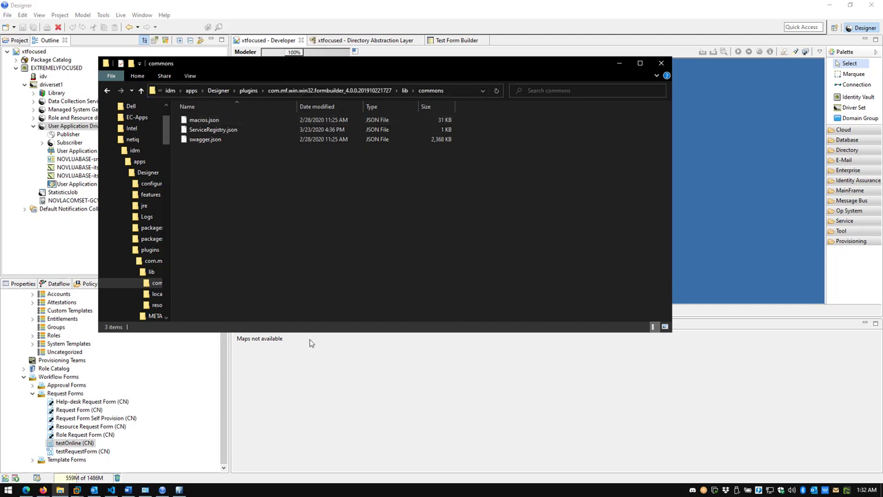
left_click(112, 490)
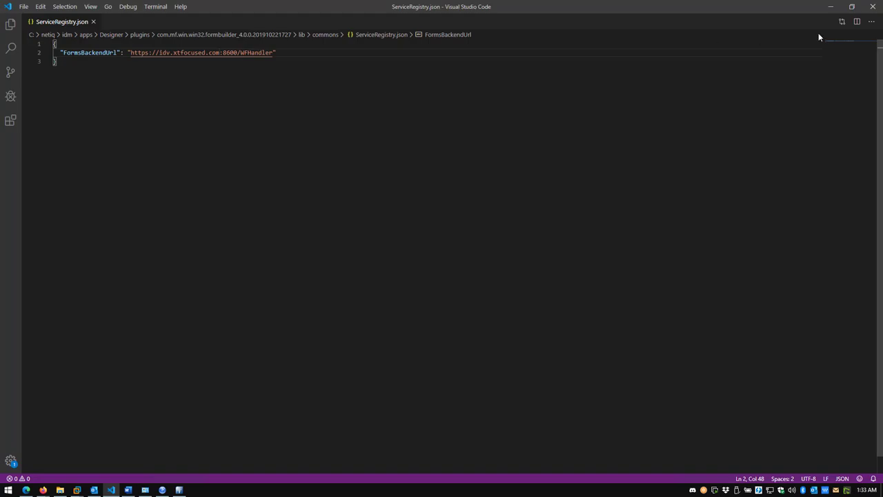
left_click(830, 7)
left_click(622, 63)
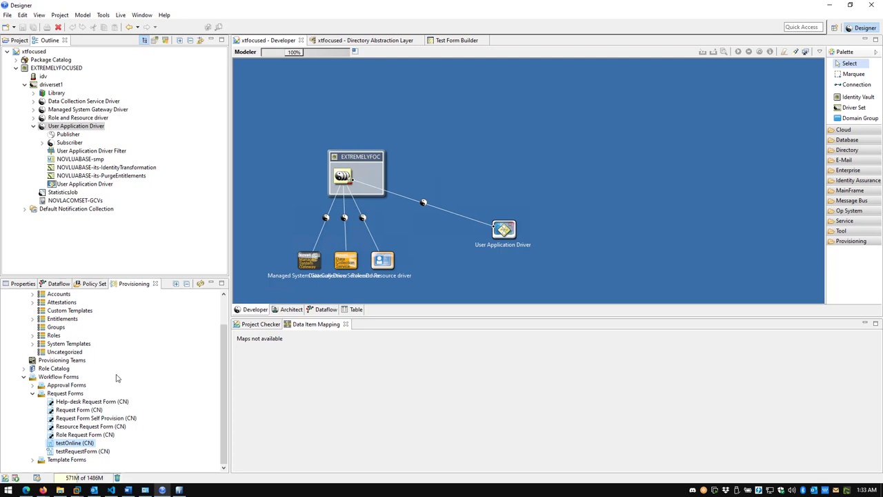
Create a new workflow form under Request Forms with the form identifier "User Query".
right_click(65, 376)
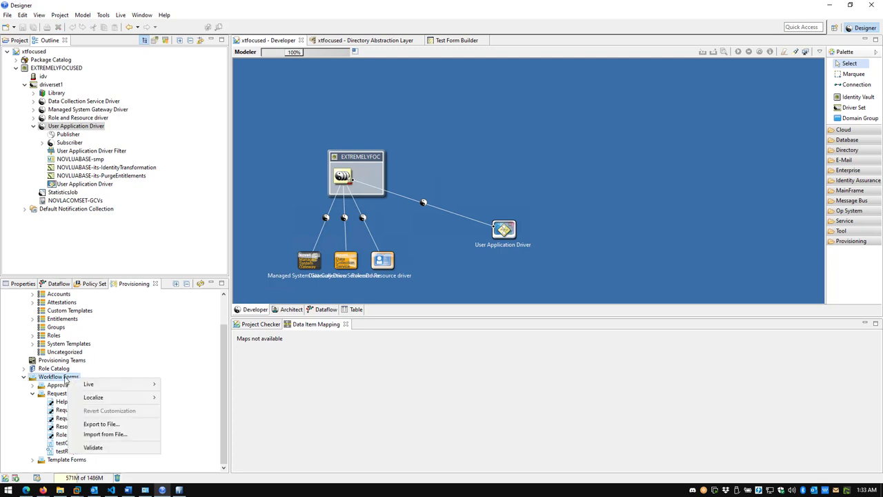
right_click(60, 393)
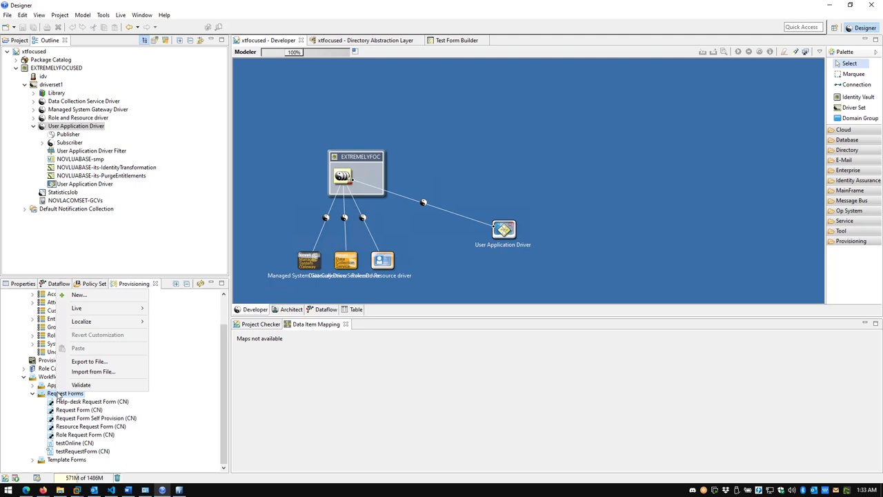
left_click(225, 363)
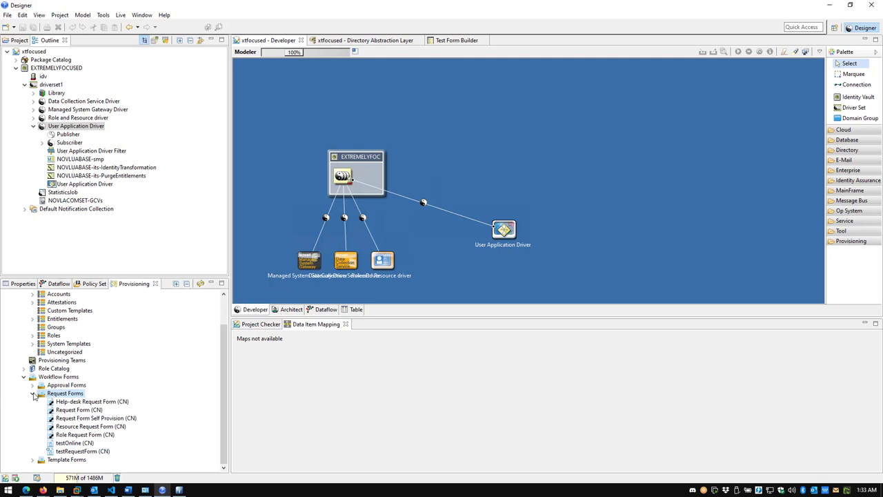
right_click(57, 396)
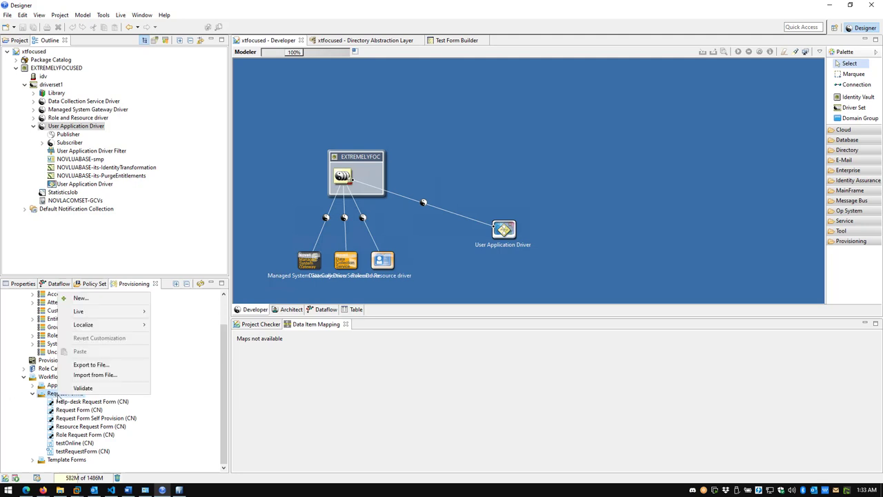
left_click(102, 299)
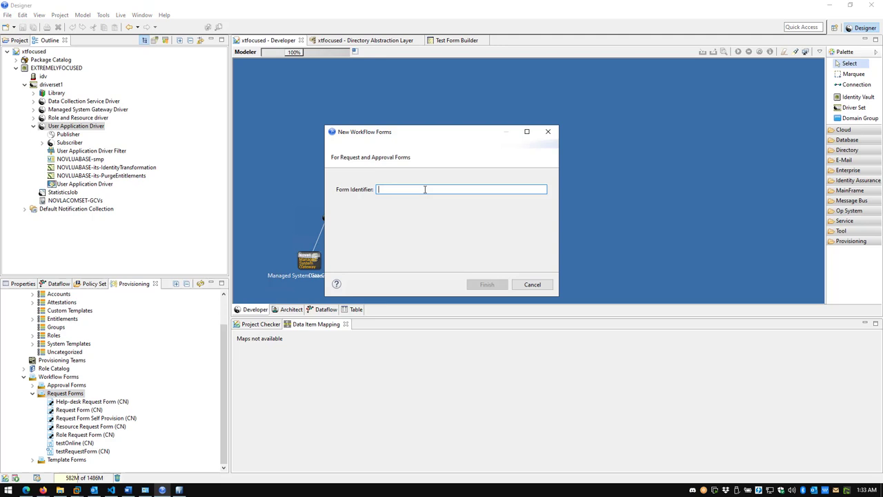
type("User Q")
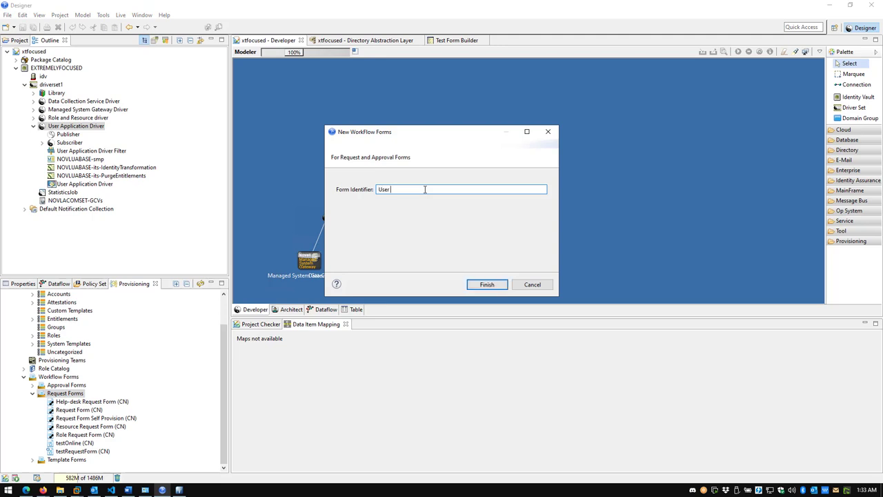
type("uery")
left_click(489, 285)
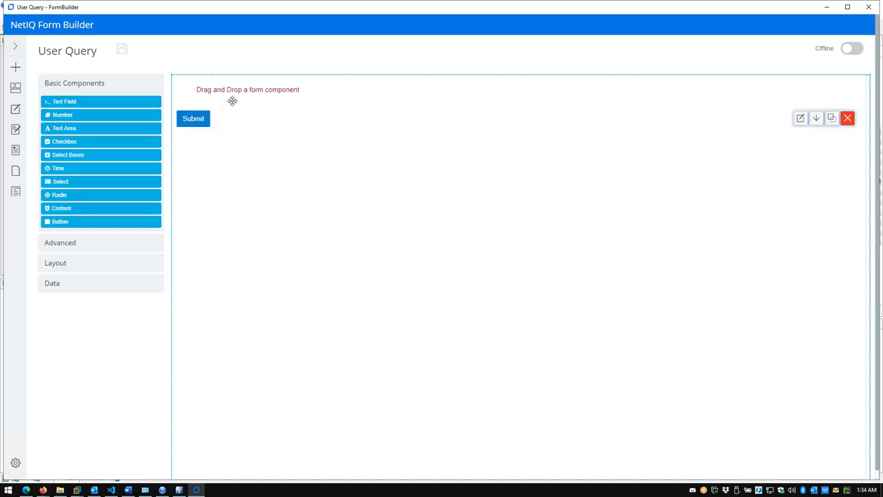
Start a new form in the form builder based on the Request Form template.
mouse_move(214, 120)
left_click(19, 50)
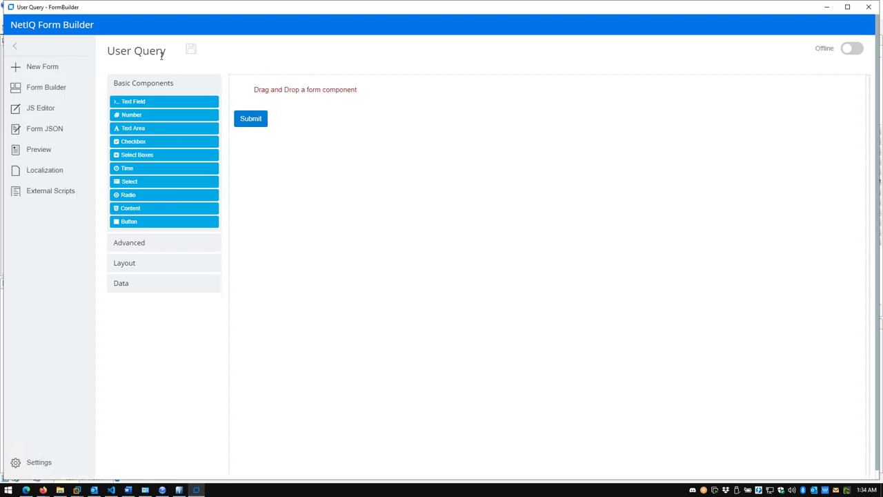
left_click(33, 67)
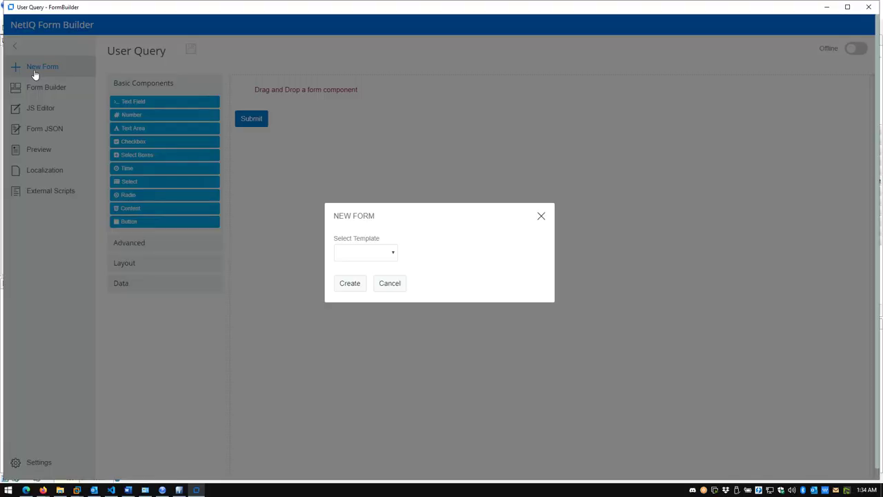
left_click(358, 253)
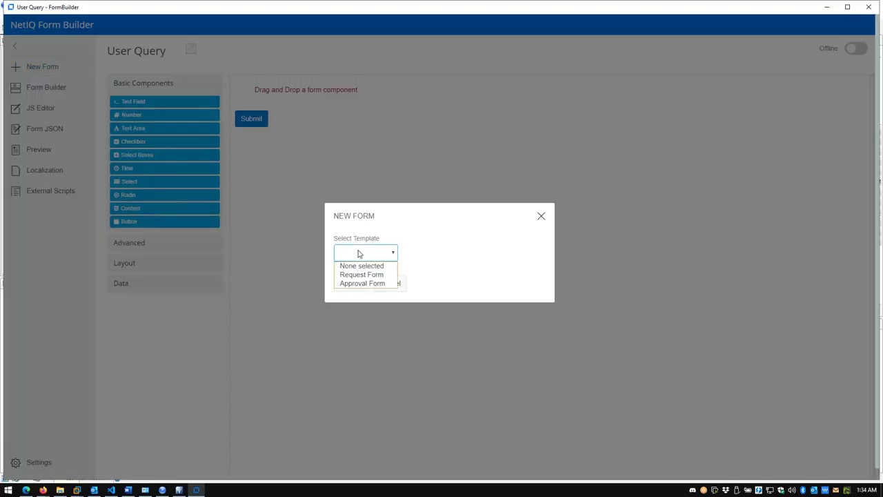
left_click(356, 275)
left_click(350, 282)
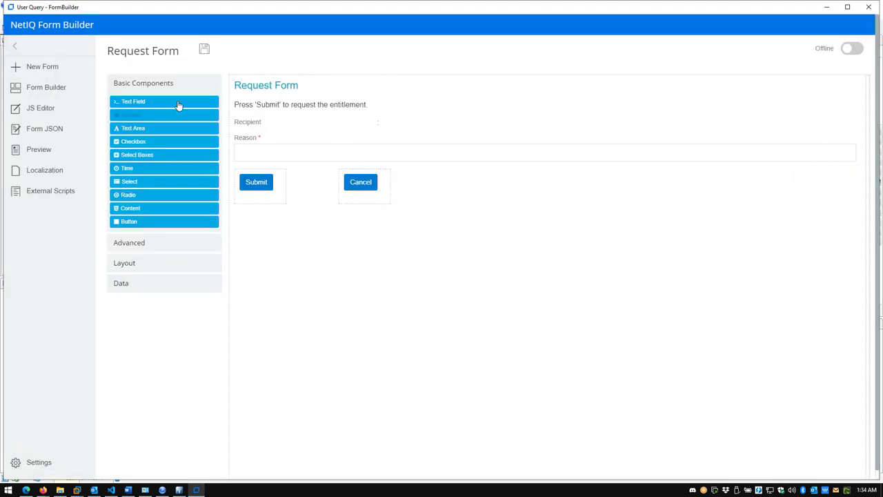
Recheck the backend URL in ServiceRegistry.json in Visual Studio Code and return to the form builder.
mouse_move(332, 120)
left_click(113, 490)
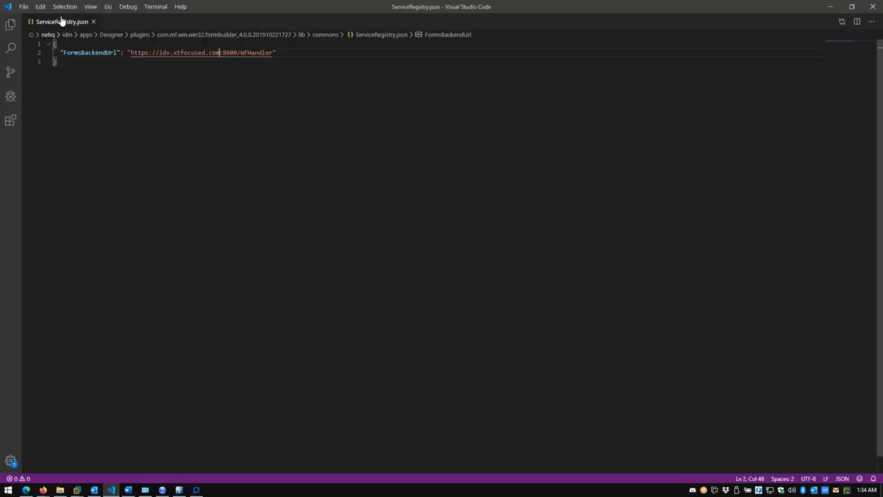
left_click(830, 7)
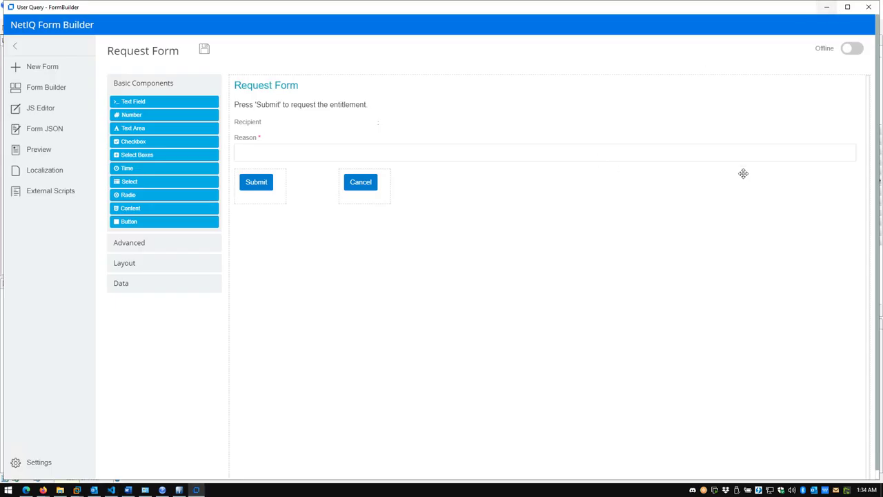
Switch the form builder to online mode and sign in as uaadmin with the account password.
left_click(848, 57)
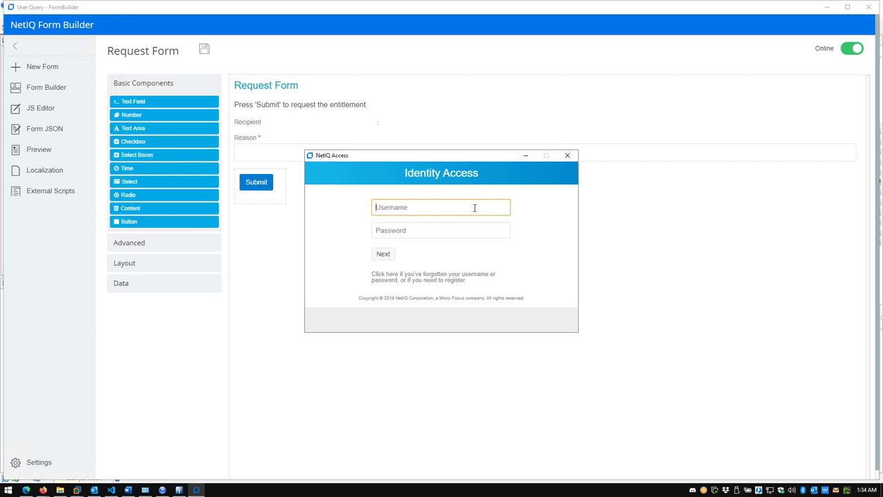
type("uaadmin")
key("Tab")
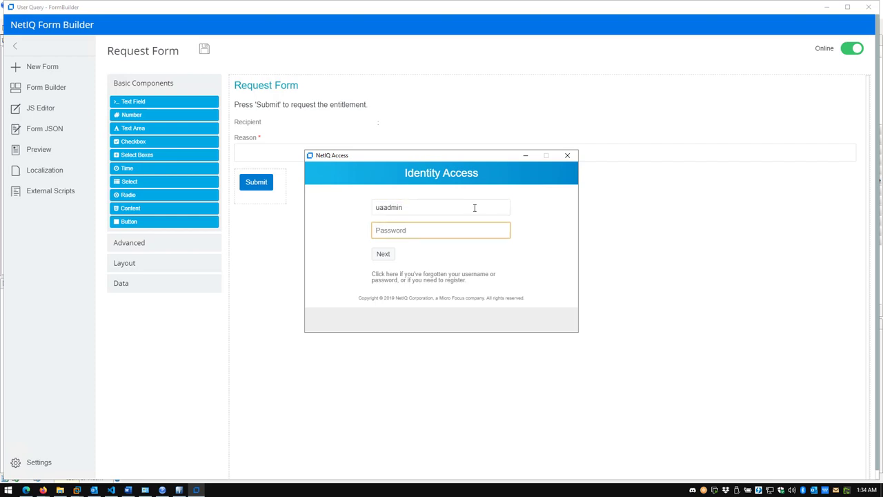
type("••••••••••")
key("Return")
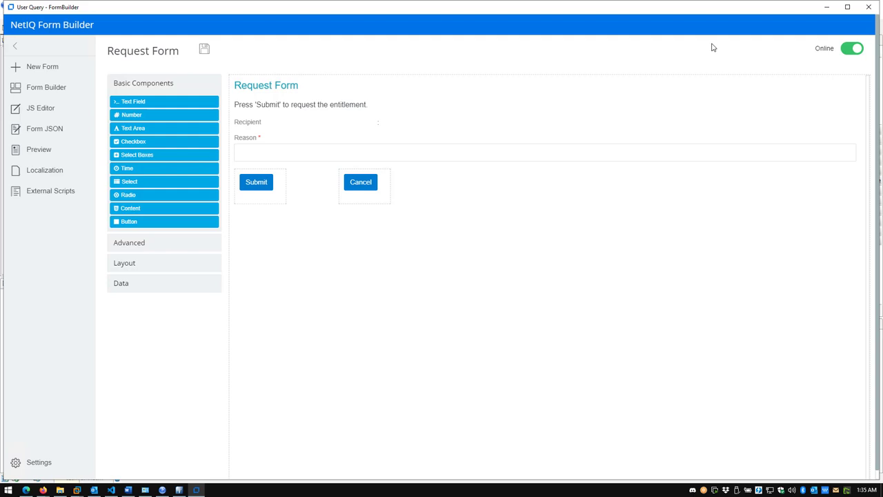
Edit the form's title component and set its title content to "Emergency User Disable".
mouse_move(275, 83)
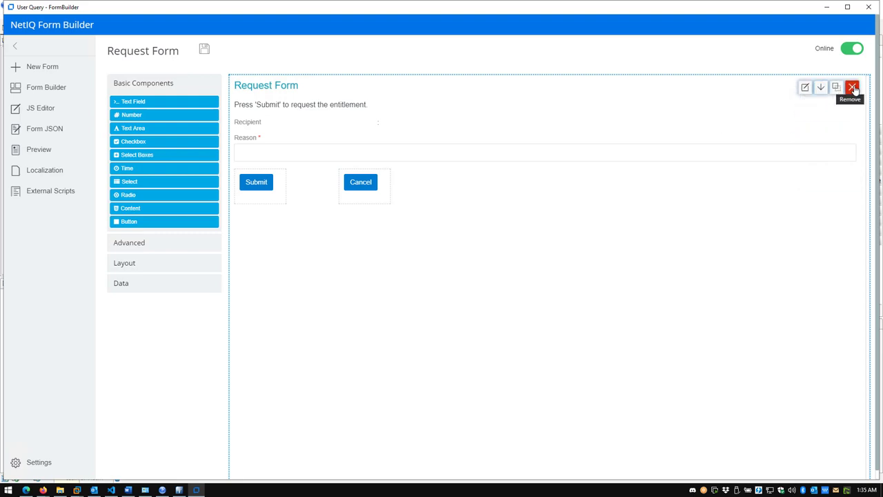
left_click(804, 87)
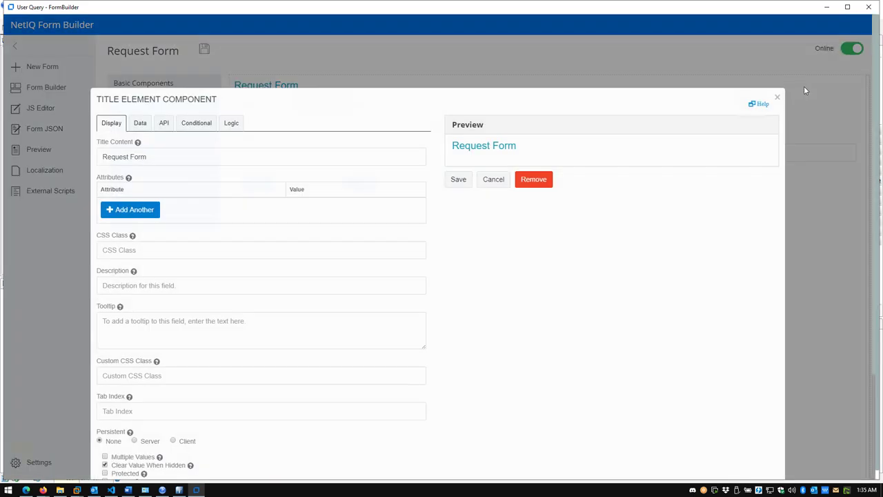
triple_click(183, 156)
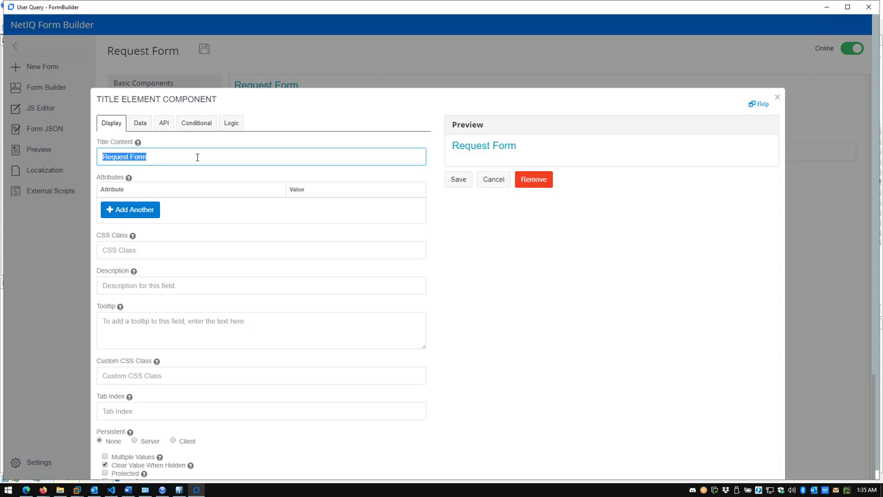
type("Emergency U")
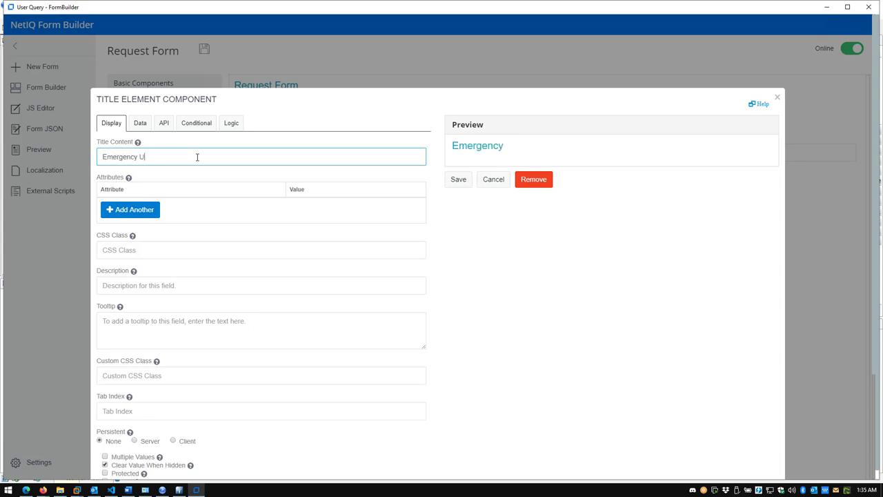
type("ser Disable")
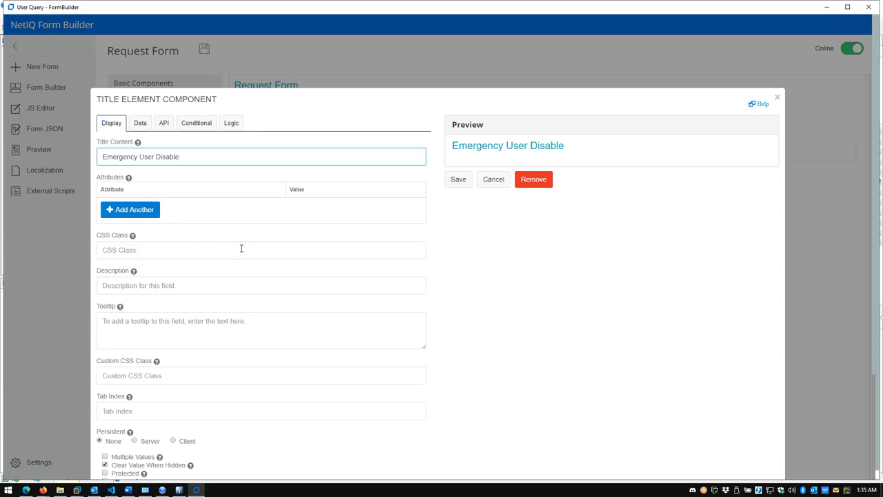
Examine the title component's display, data, API, conditional and logic settings, including the advanced conditions.
scroll(257, 259, "down", 2)
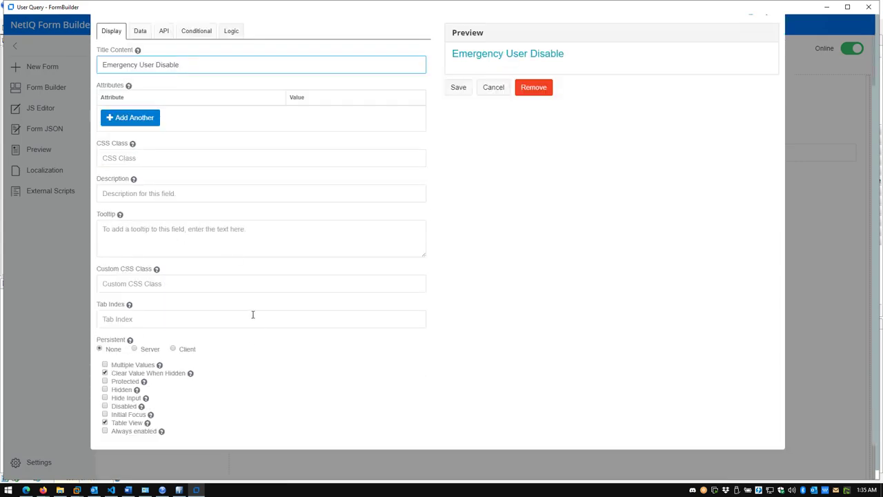
scroll(250, 314, "up", 2)
left_click(139, 76)
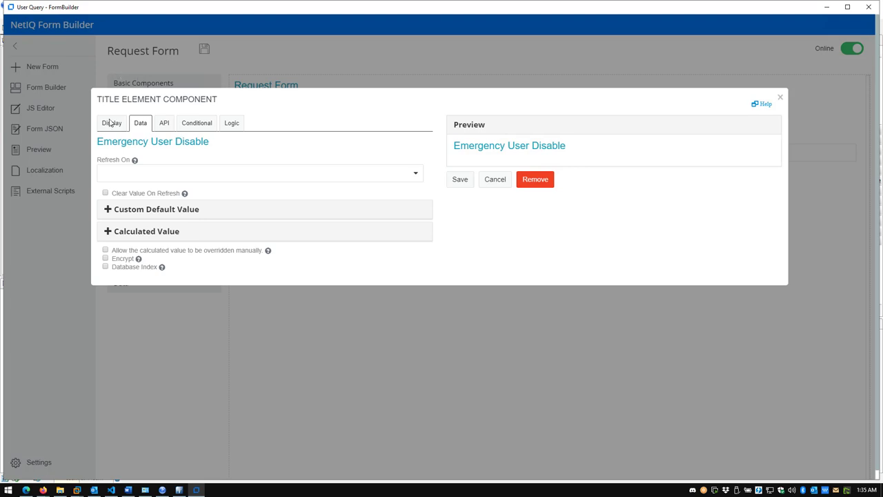
left_click(160, 124)
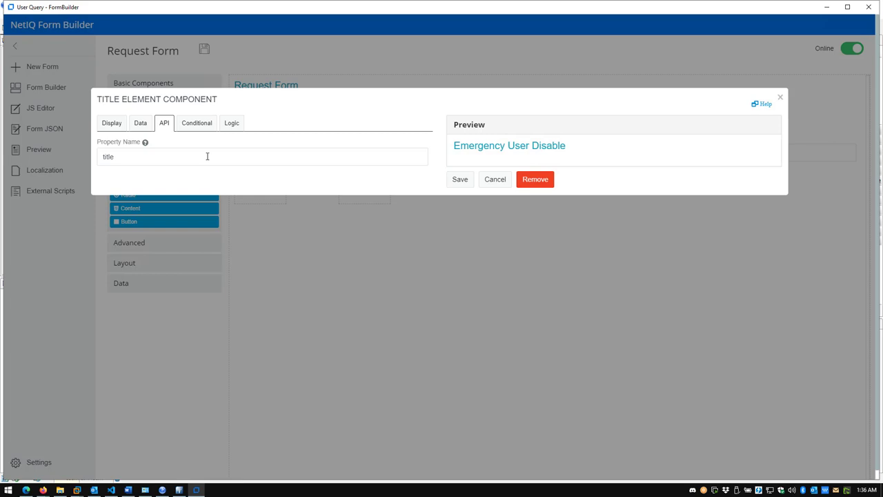
left_click(203, 126)
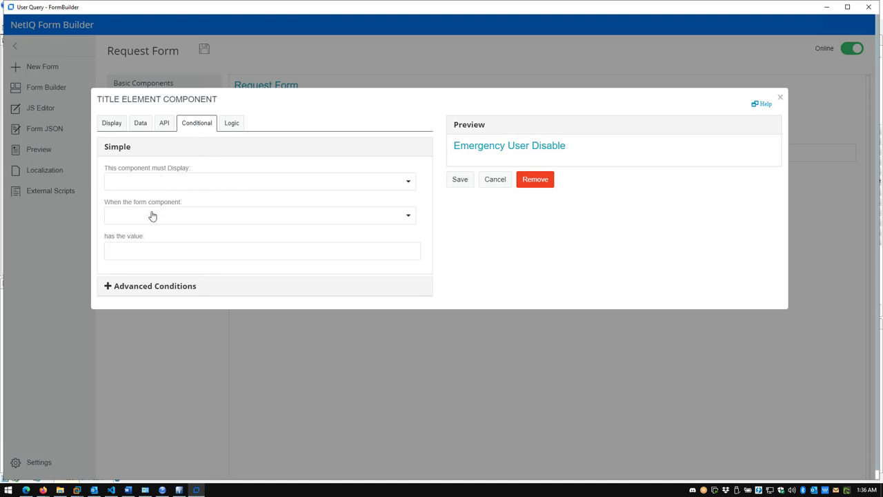
left_click(227, 223)
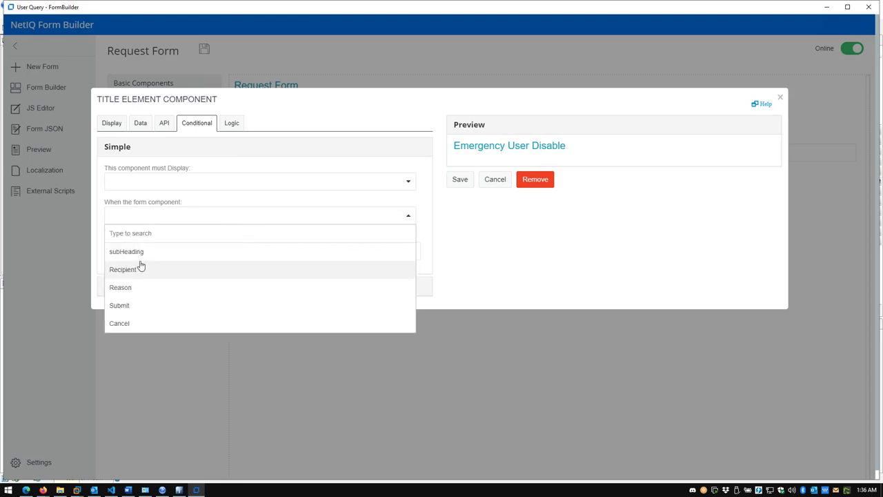
left_click(244, 222)
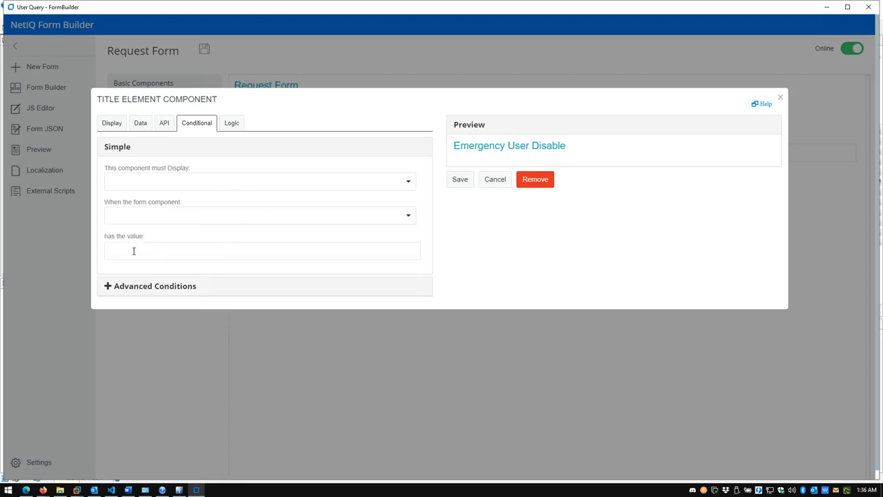
left_click(234, 288)
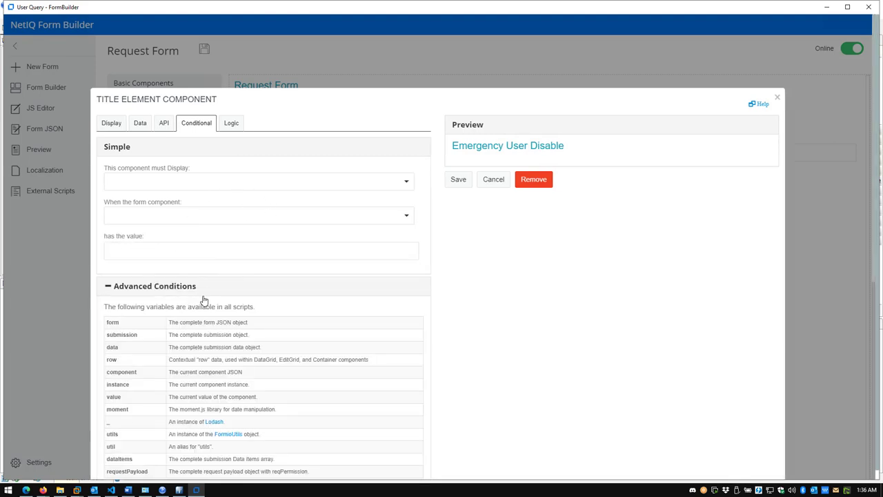
scroll(205, 317, "down", 3)
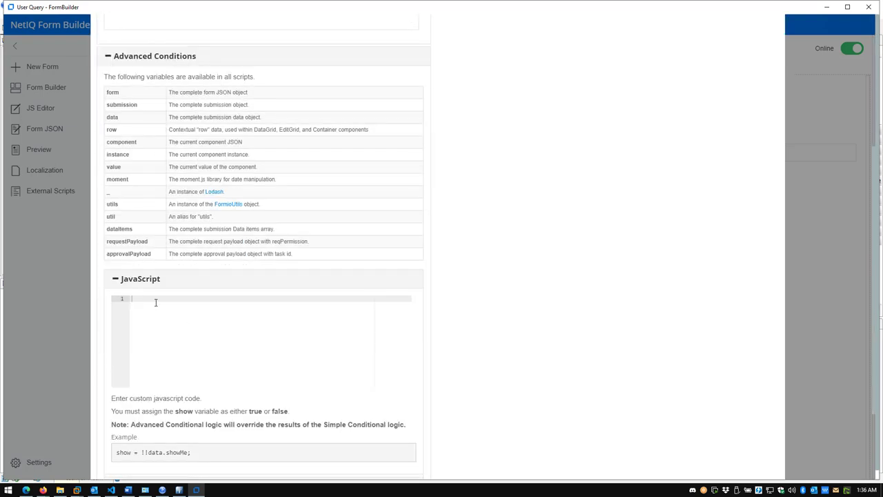
scroll(192, 309, "down", 3)
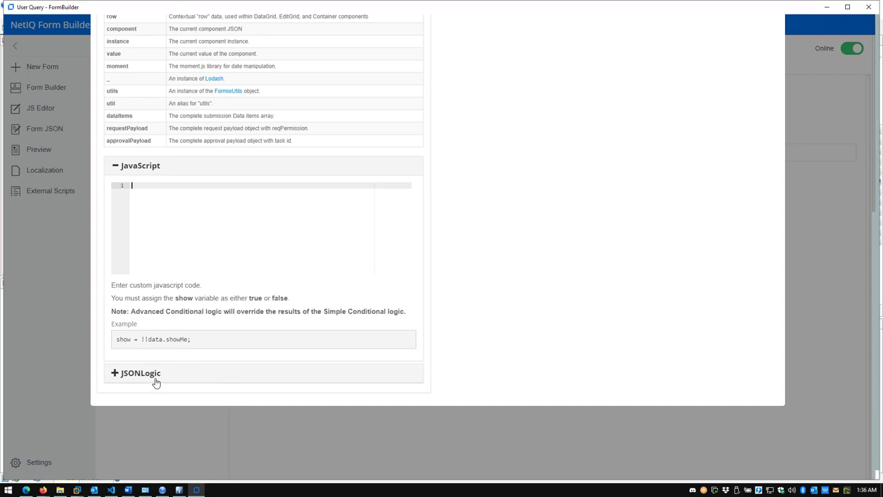
scroll(272, 337, "up", 9)
left_click(229, 124)
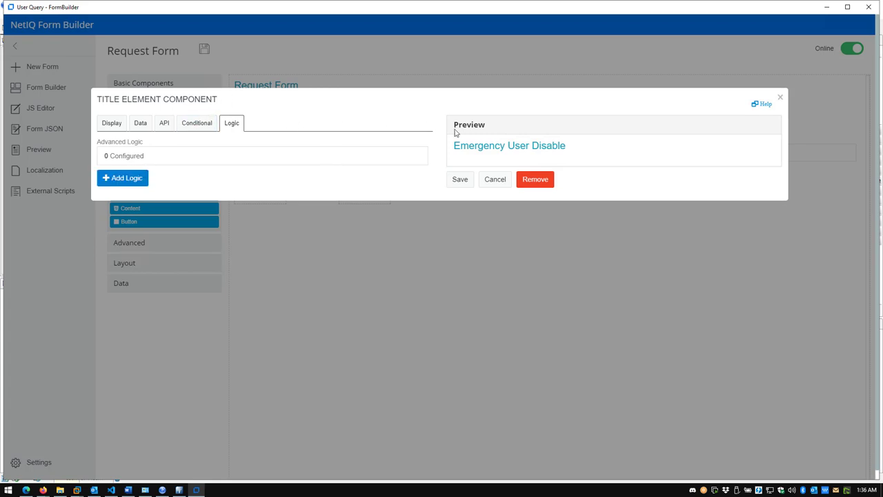
Save the title component, reopen it to check its title content, and save it again.
left_click(456, 181)
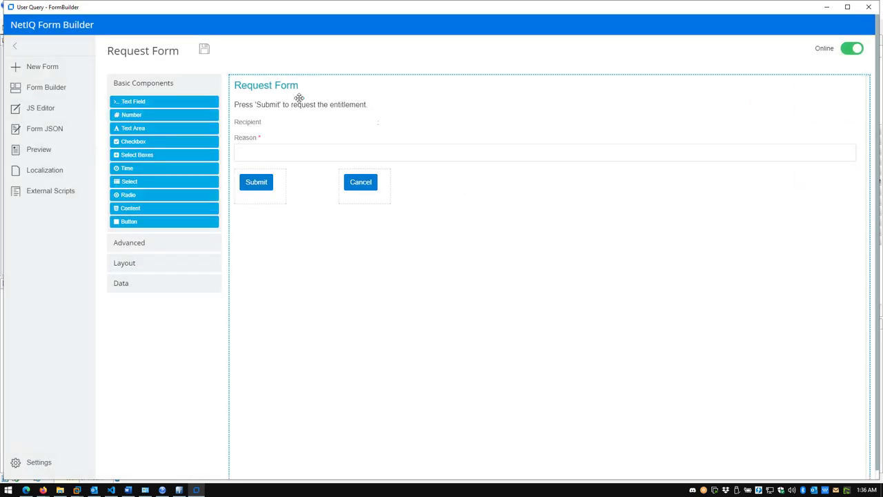
mouse_move(283, 89)
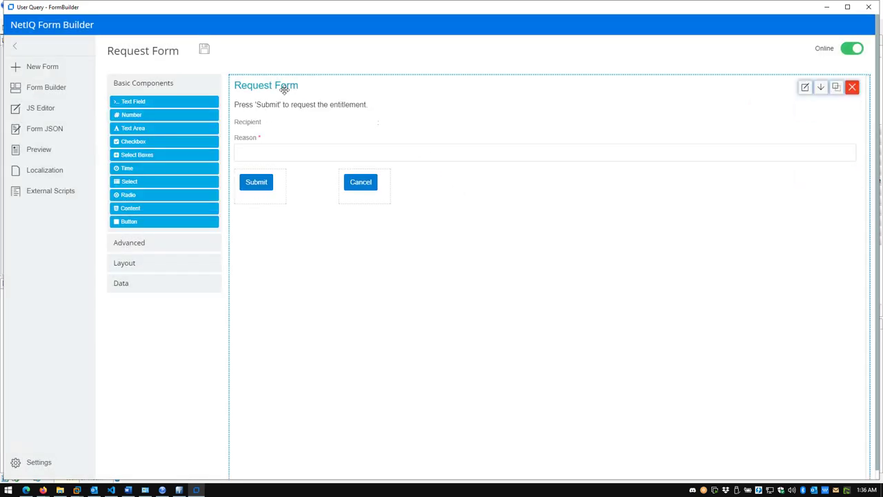
left_click(805, 88)
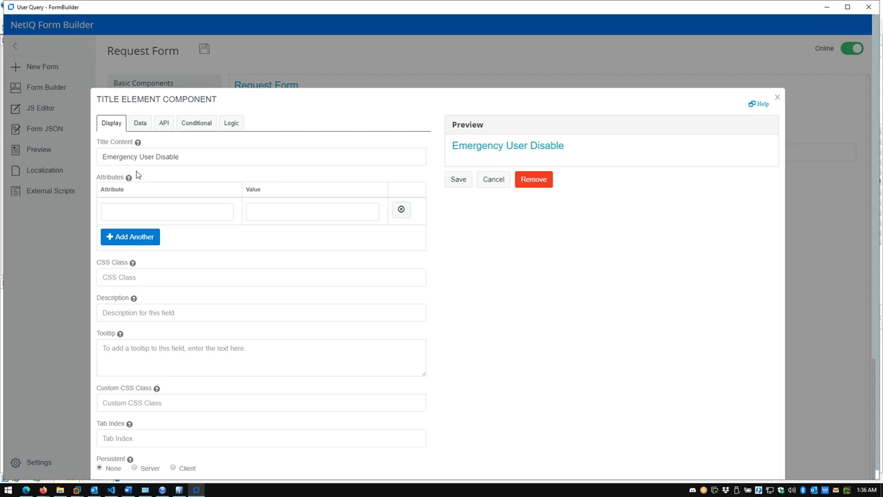
left_click(456, 181)
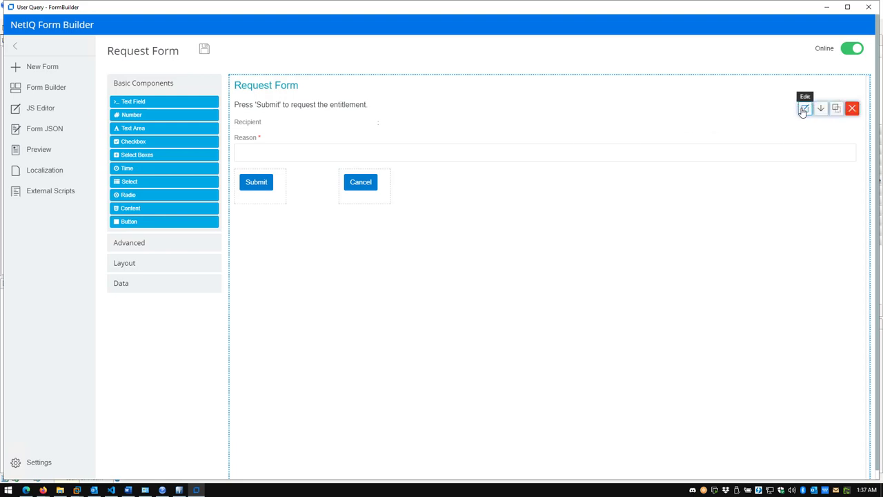
Change the subheading's content to "Press 'Submit' to disable the selected user." and save the component.
left_click(805, 109)
left_click_drag(265, 159, 158, 157)
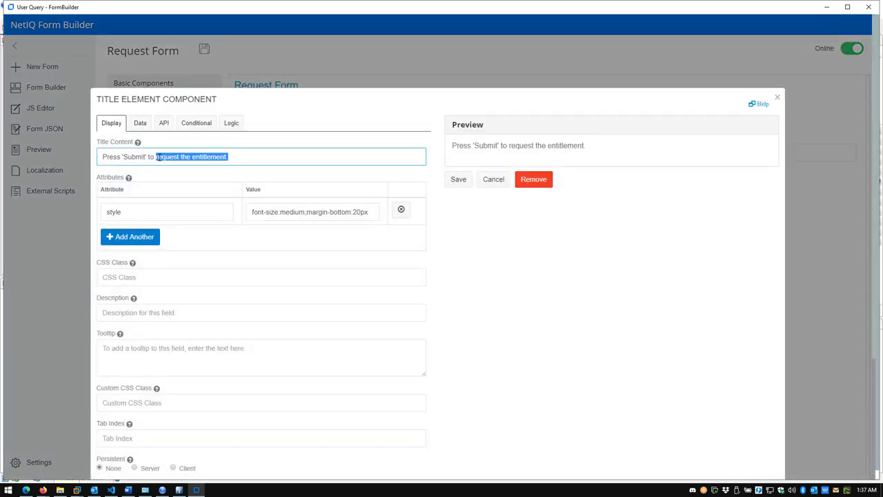
type("disable the selected user.")
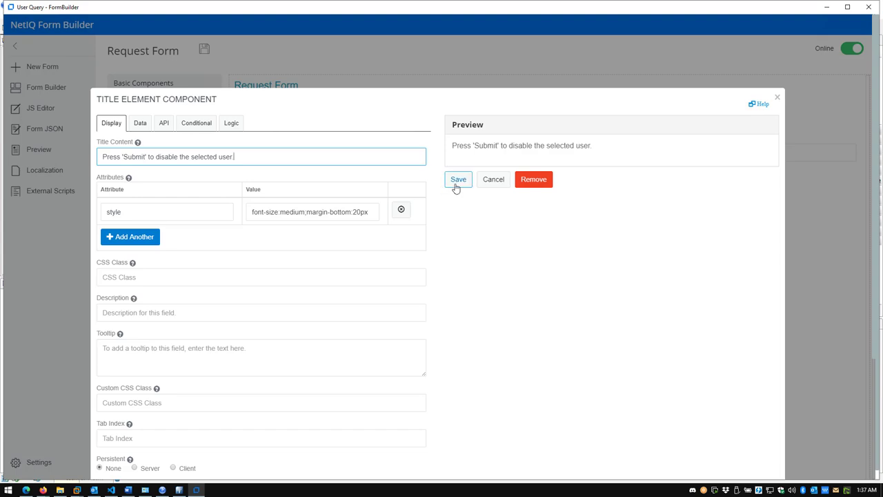
left_click(457, 181)
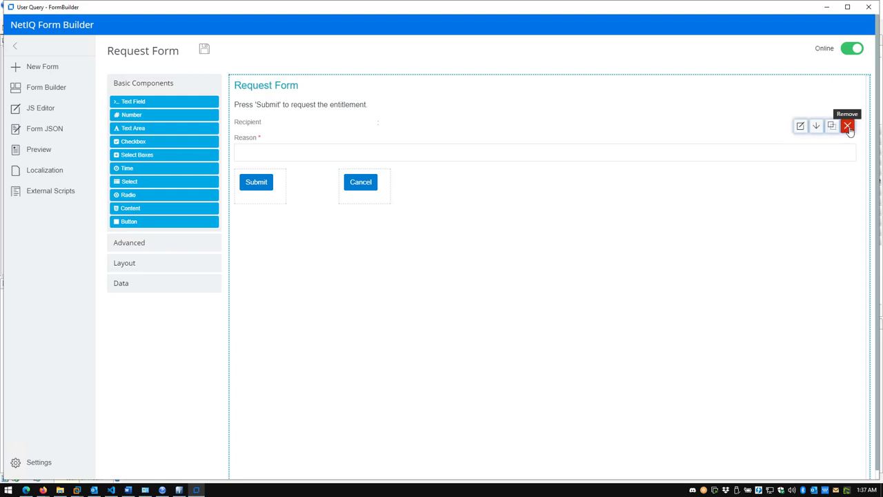
Delete the Recipient component from the request form.
left_click(848, 127)
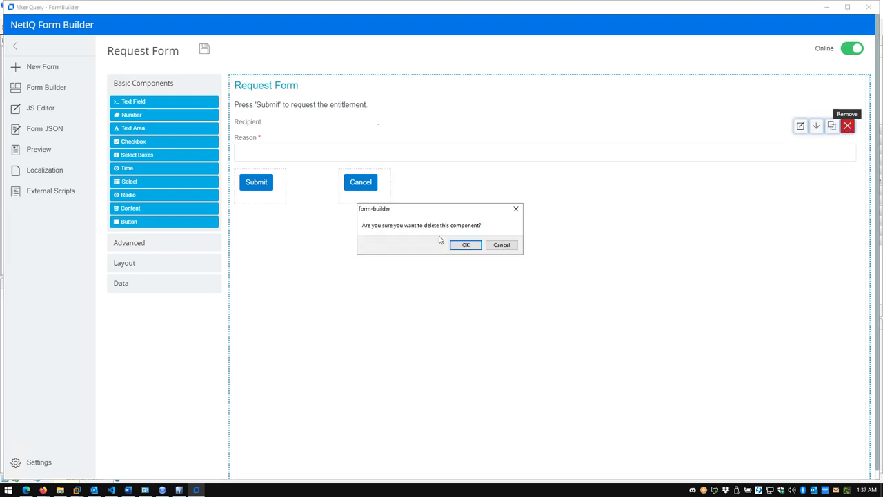
left_click(464, 245)
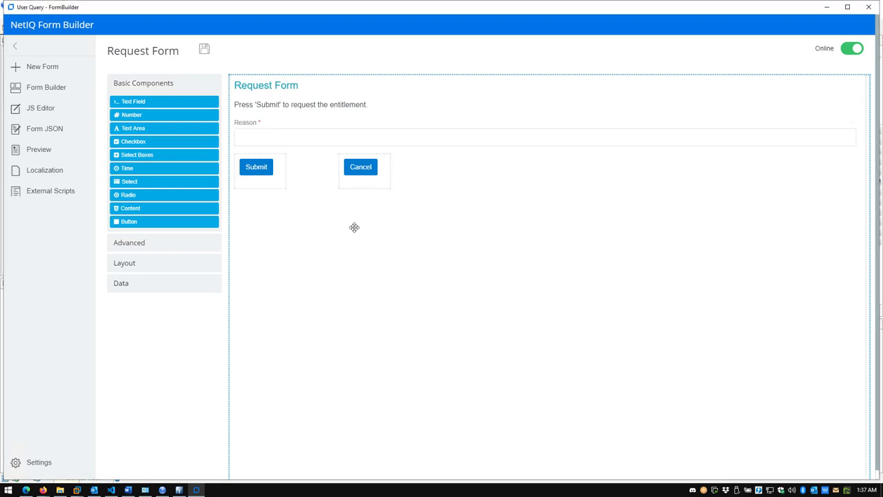
Add a Dynamic Entity component above the Reason field and label it "Select User".
left_click(163, 244)
left_click_drag(146, 254, 277, 117)
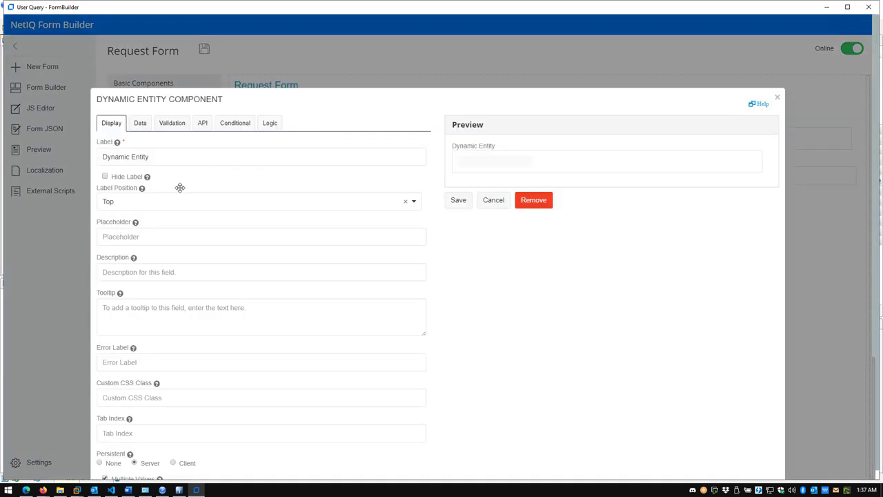
triple_click(195, 153)
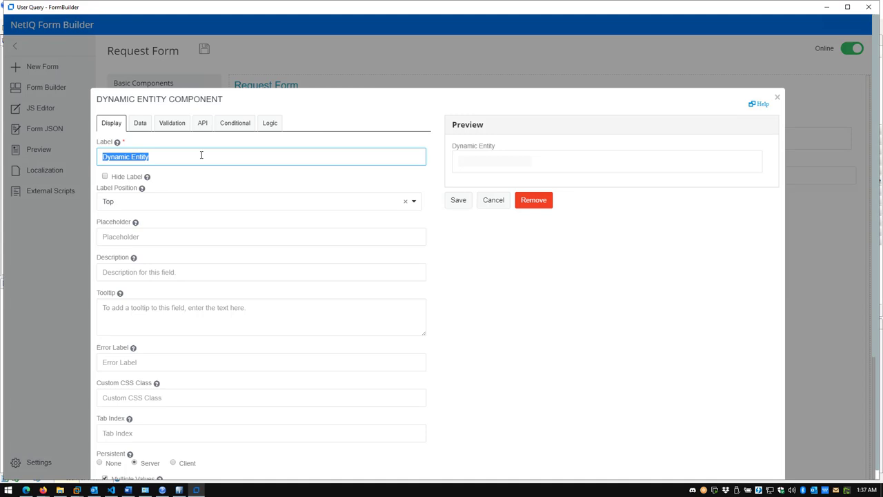
type("Select User")
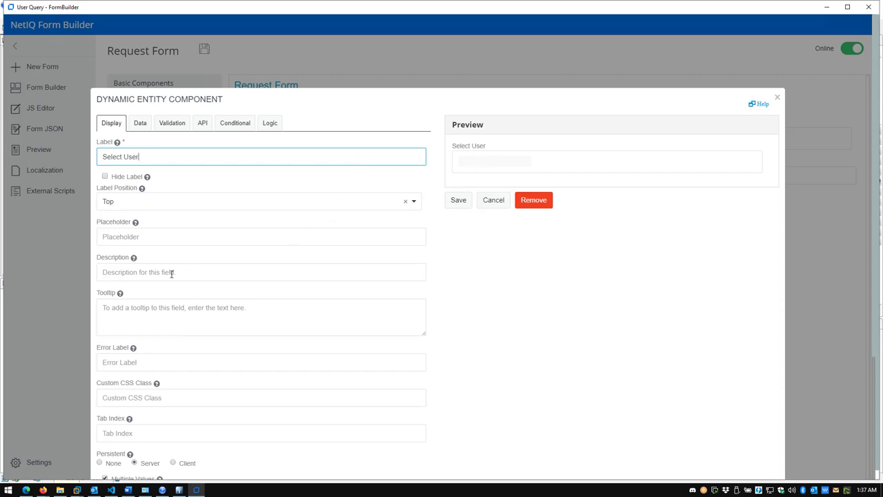
Examine the remaining display options and the validation settings of the Dynamic Entity component.
scroll(558, 324, "down", 2)
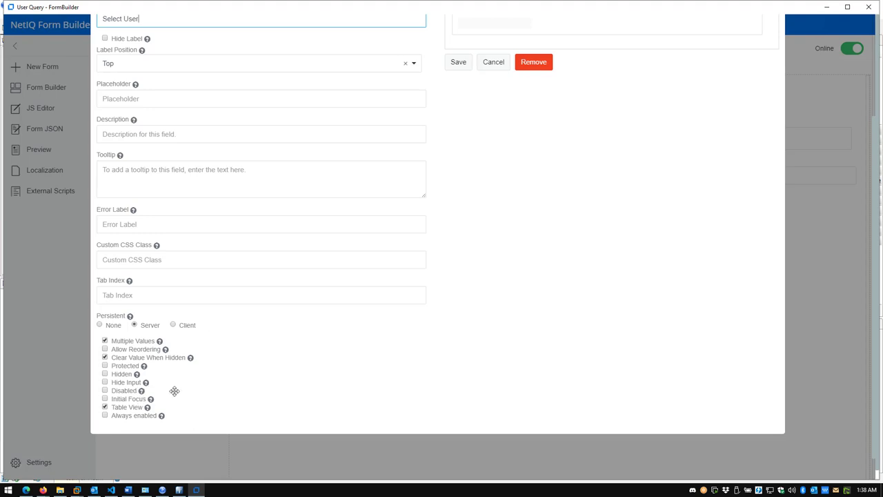
scroll(191, 376, "up", 2)
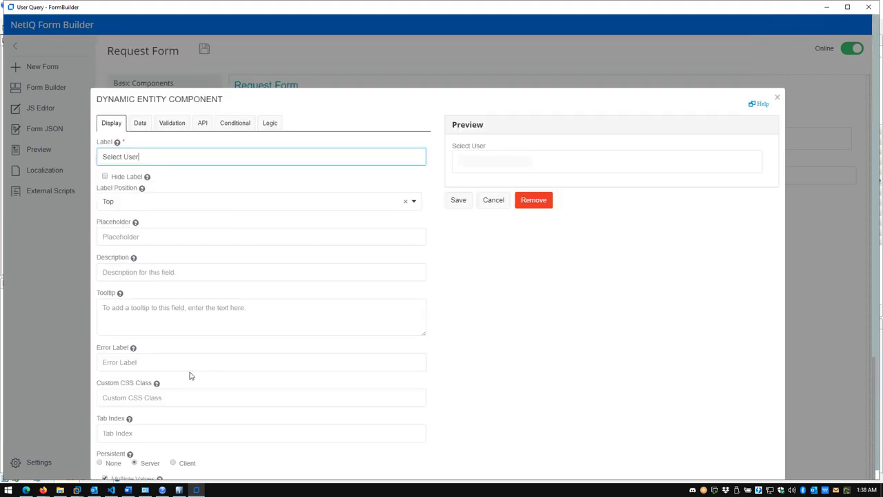
left_click(174, 125)
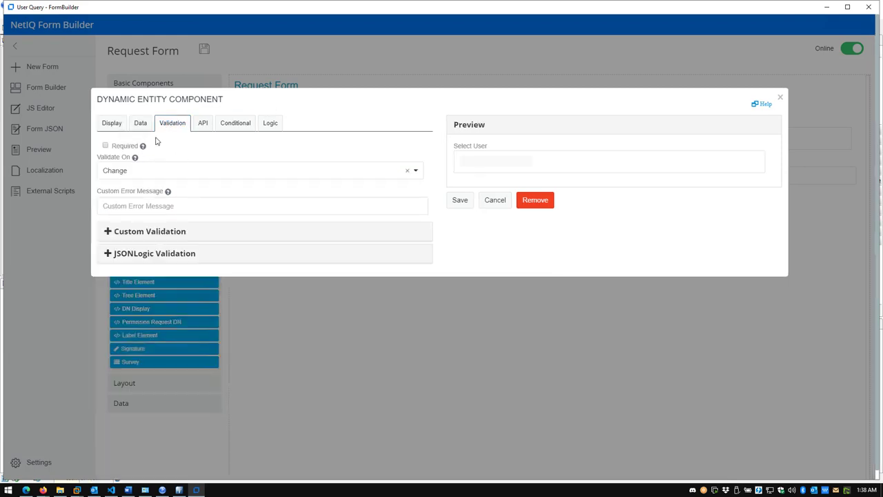
left_click(365, 209)
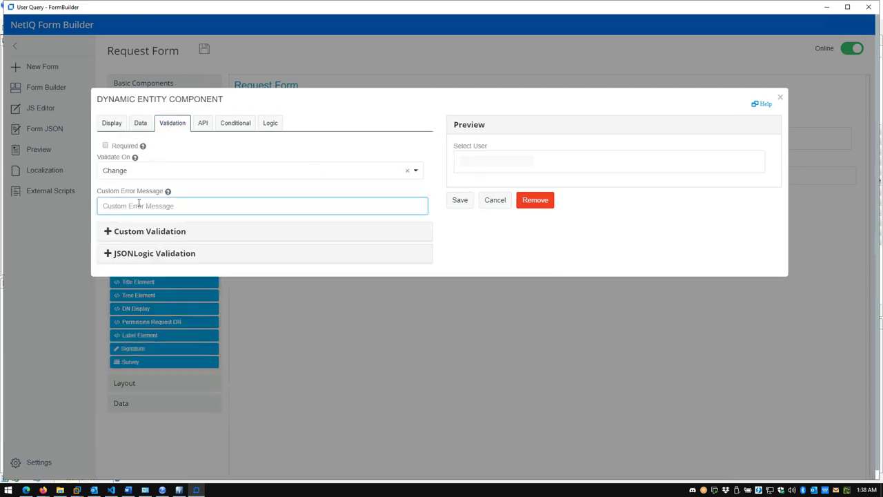
left_click(112, 127)
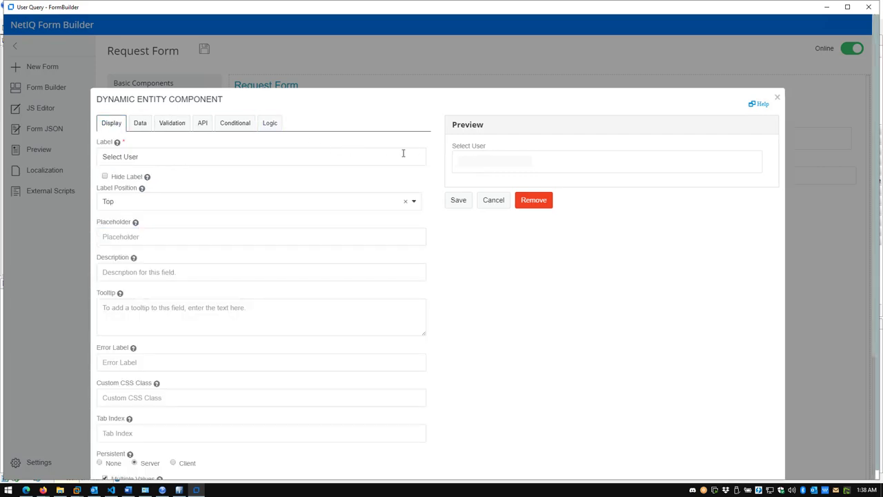
left_click(466, 160)
left_click(522, 278)
Set the component's entity type to User and add First Name and Last Name as its entity attributes.
left_click(139, 124)
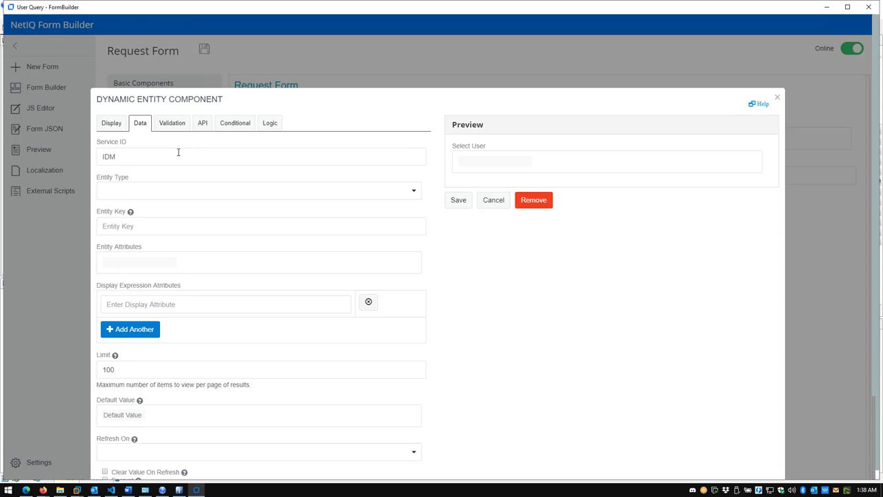
left_click(174, 194)
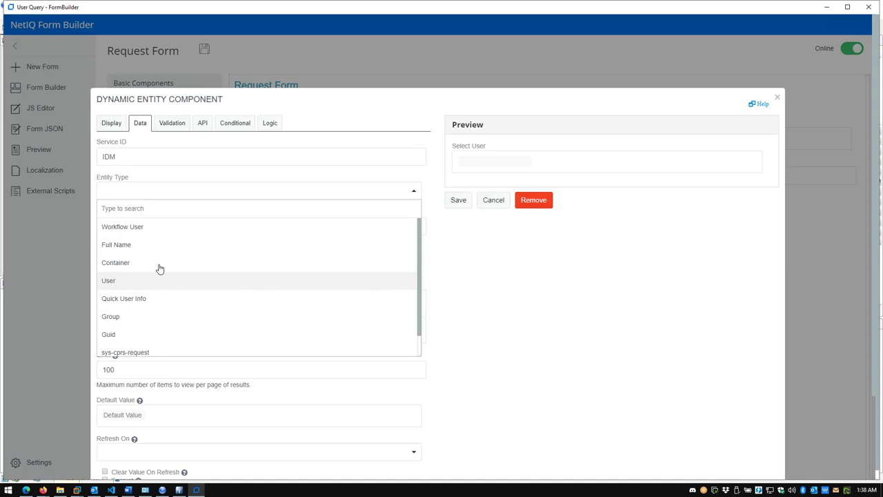
left_click(158, 288)
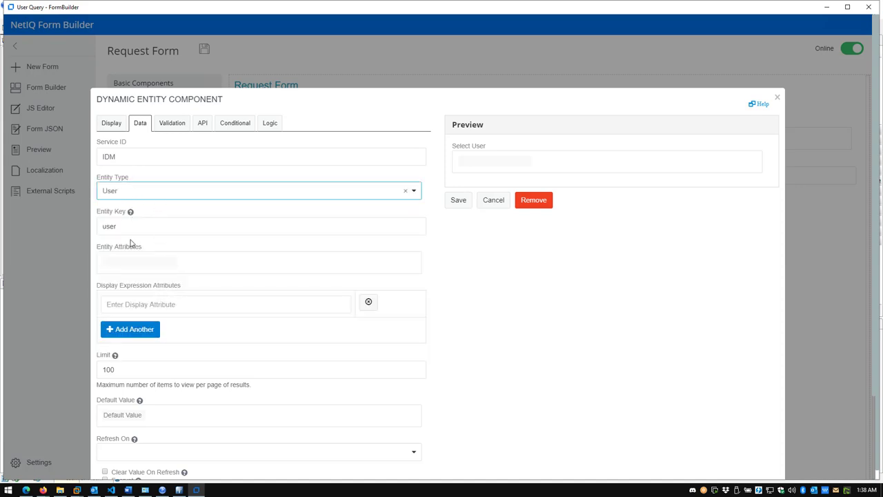
left_click(138, 266)
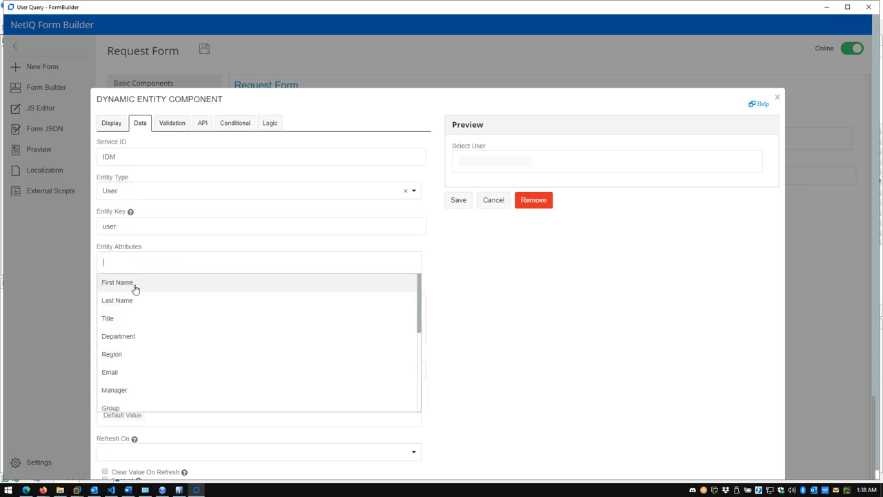
left_click(135, 289)
left_click(141, 290)
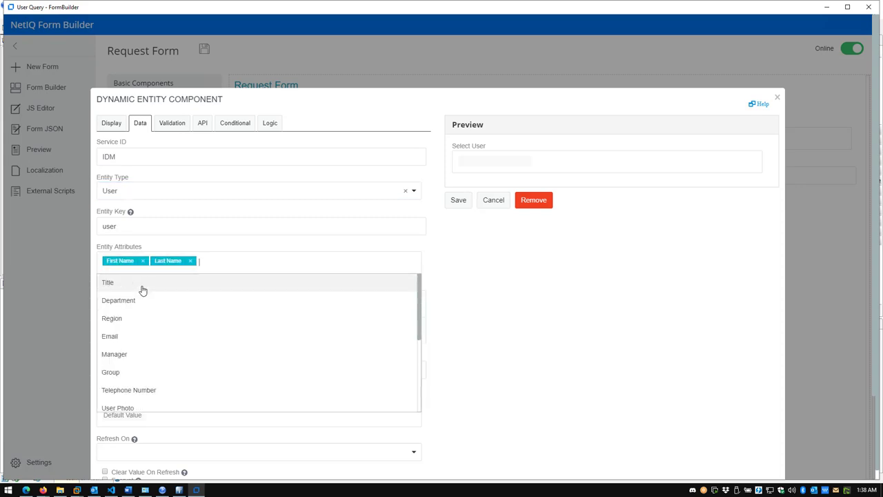
left_click(580, 293)
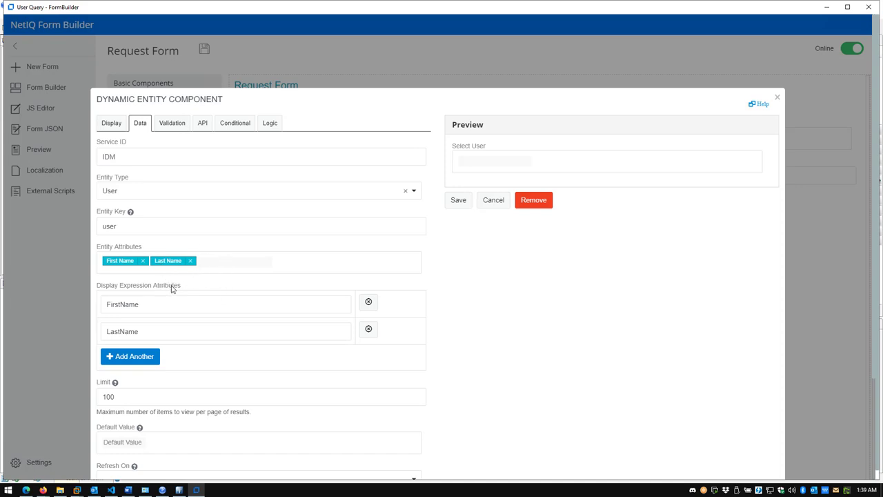
Review the limit, default value and refresh options of the Dynamic Entity component's data settings and save the component.
scroll(225, 336, "down", 1)
scroll(225, 336, "down", 2)
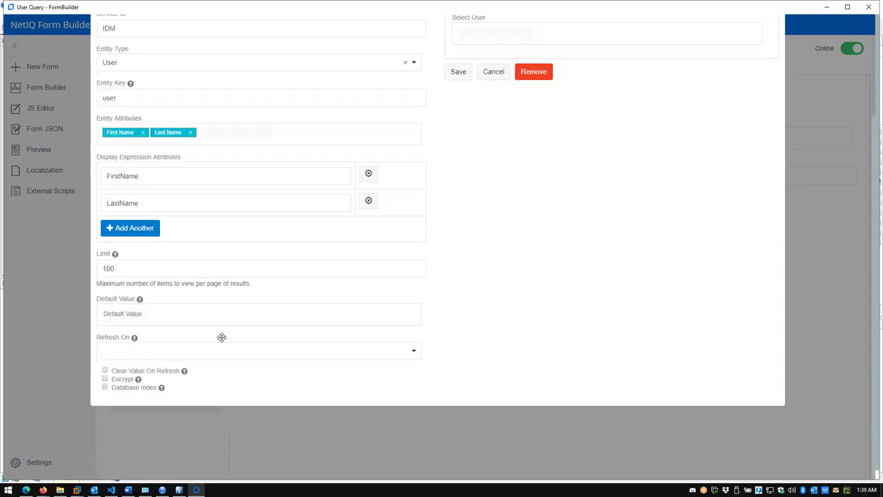
mouse_move(115, 254)
mouse_move(138, 304)
left_click(414, 351)
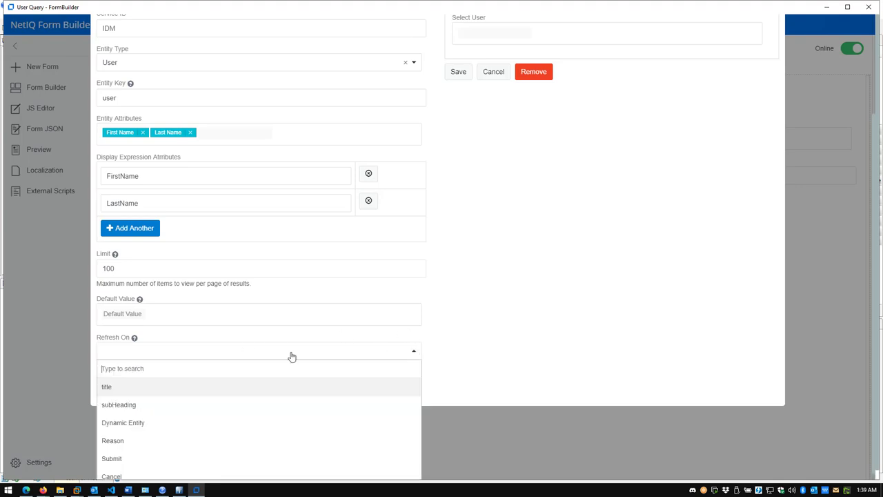
left_click(559, 350)
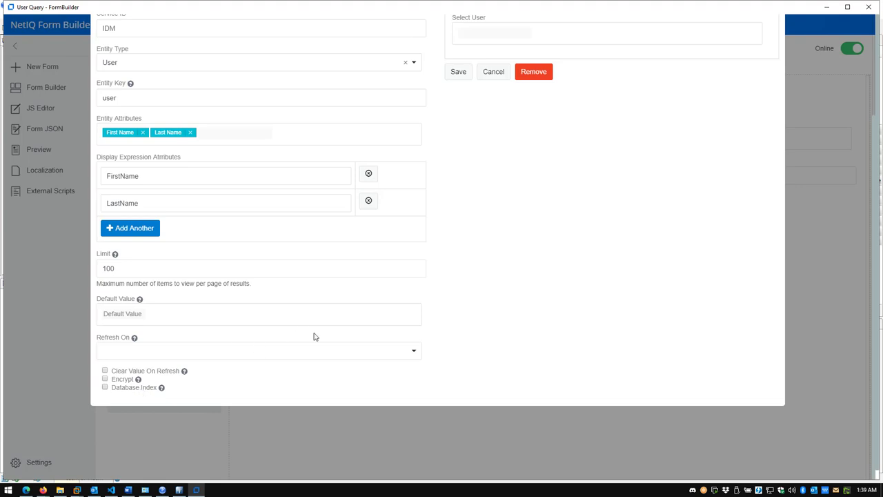
scroll(483, 349, "up", 2)
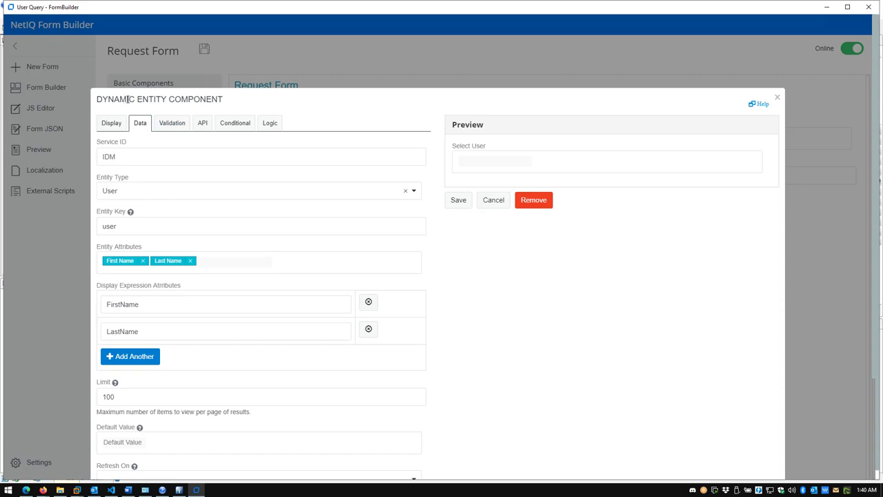
left_click(455, 200)
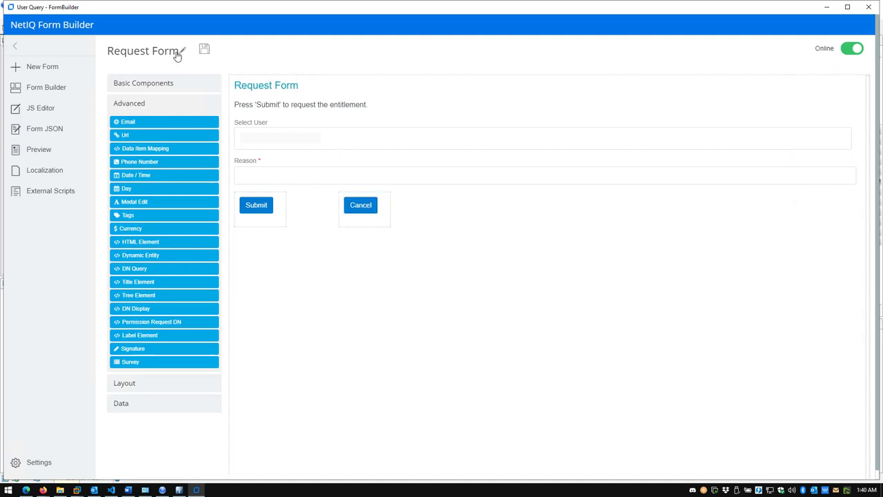
Rename the form to "User Query" and save it.
left_click(181, 51)
left_click_drag(181, 51, 88, 53)
type("User Query")
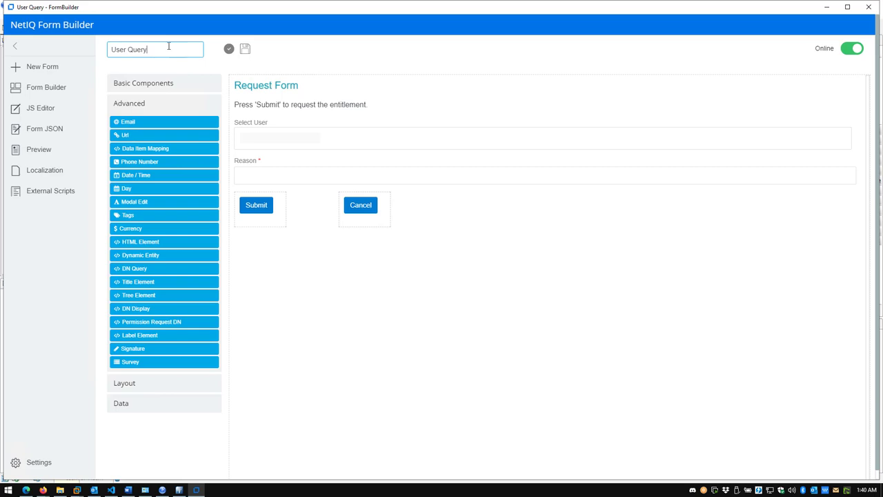
left_click(252, 52)
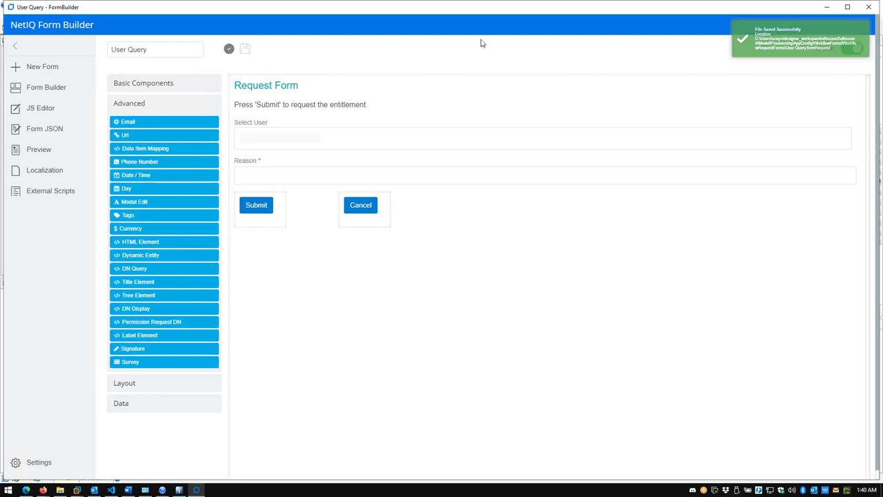
Preview the form and test the Select User field by searching for a user by first name and selecting the match.
left_click(42, 149)
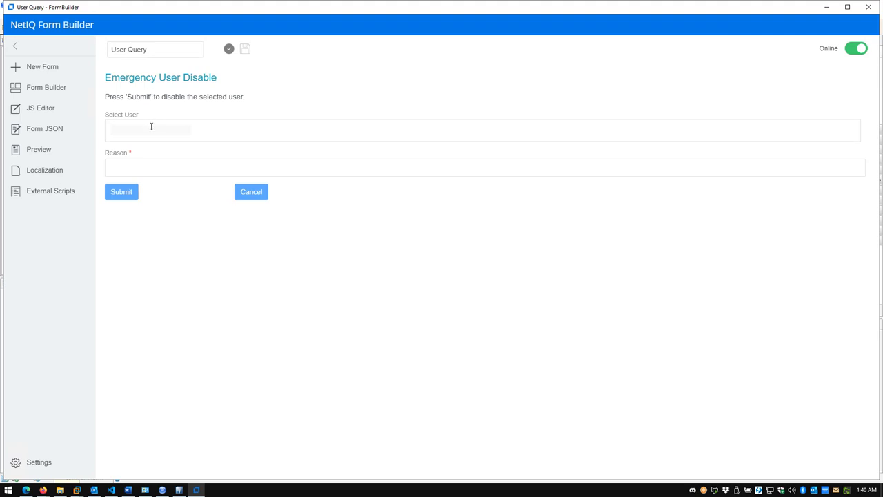
left_click(126, 131)
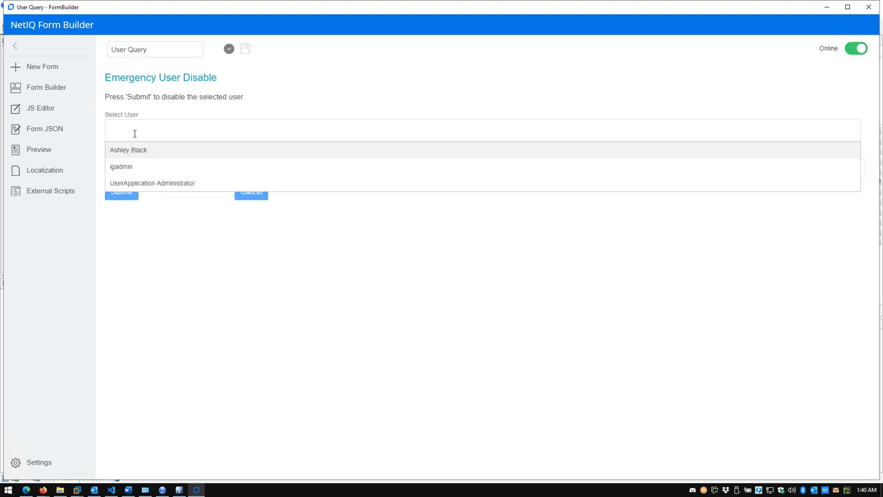
type("Ashley")
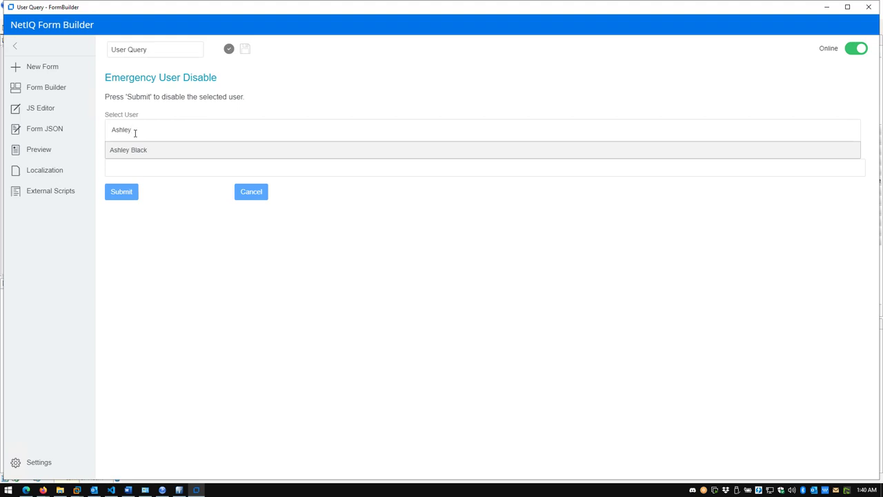
key("Return")
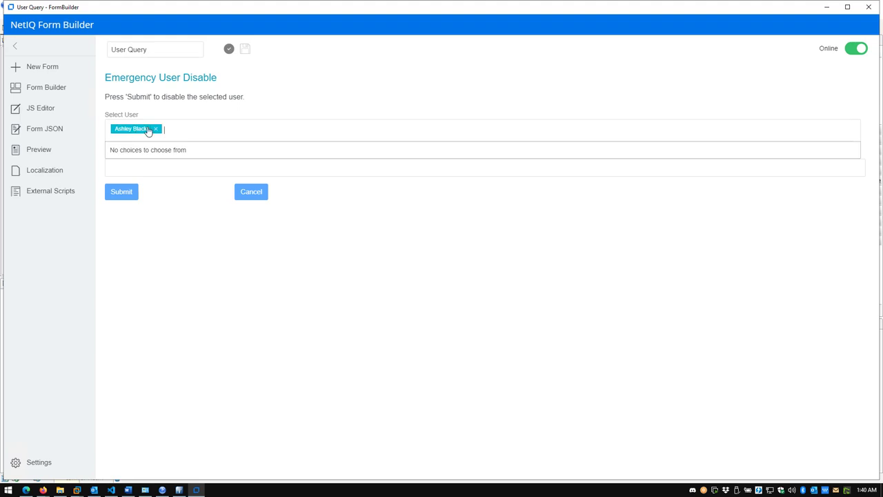
left_click(187, 221)
left_click(193, 172)
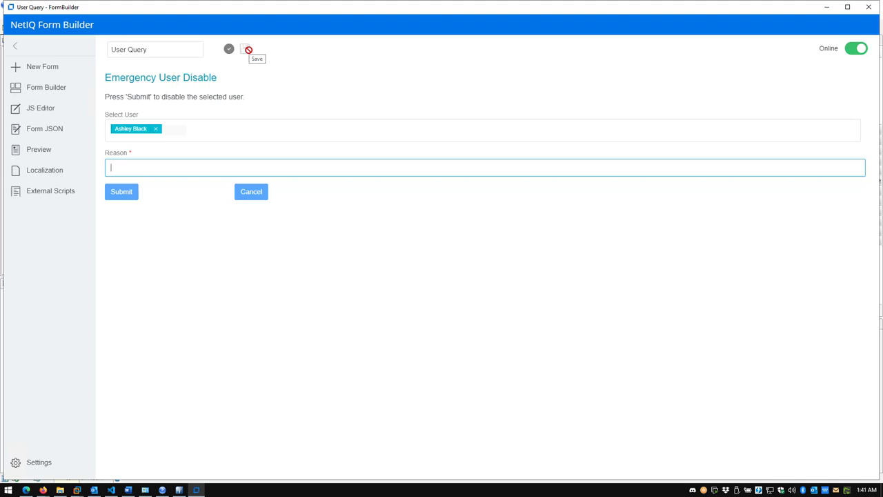
Return from the preview to the form's design view and close Form Builder.
left_click(15, 47)
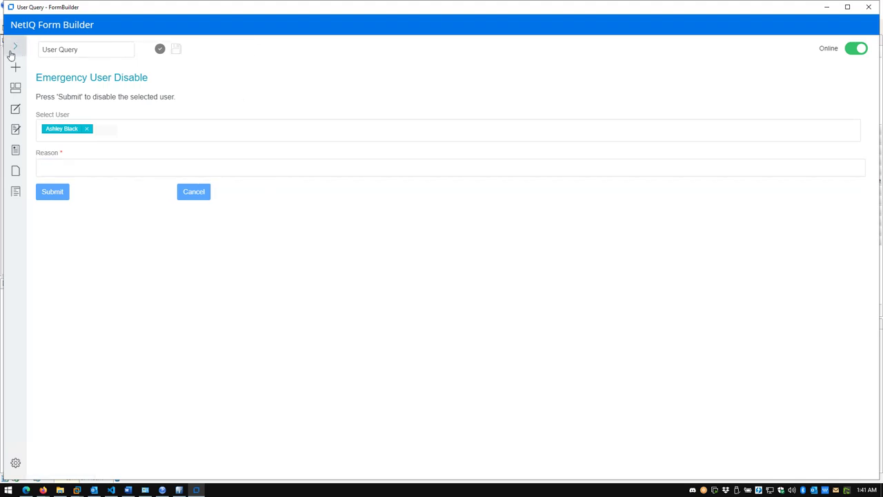
left_click(17, 88)
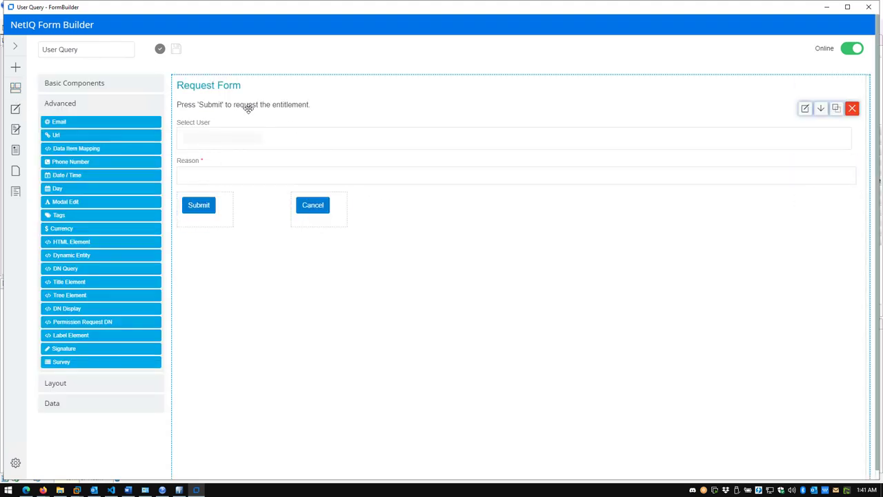
left_click(868, 8)
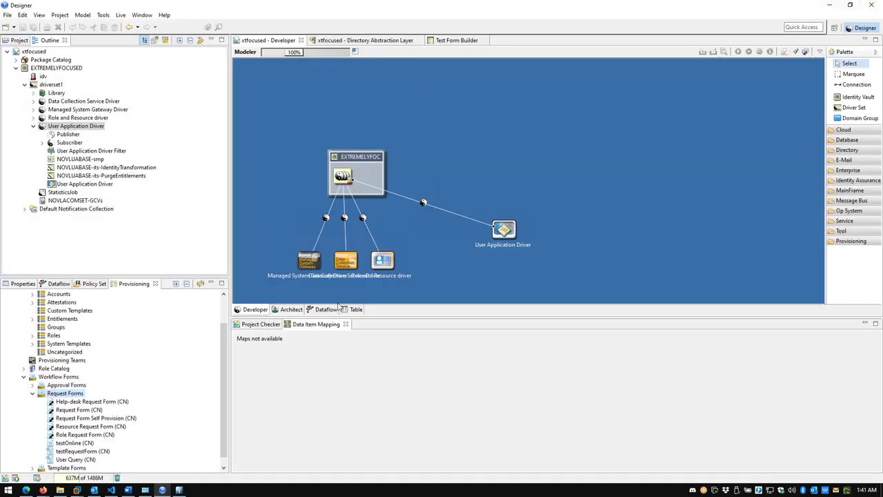
Deploy the User Query request form from Designer to the live eDirectory.
scroll(222, 373, "down", 1)
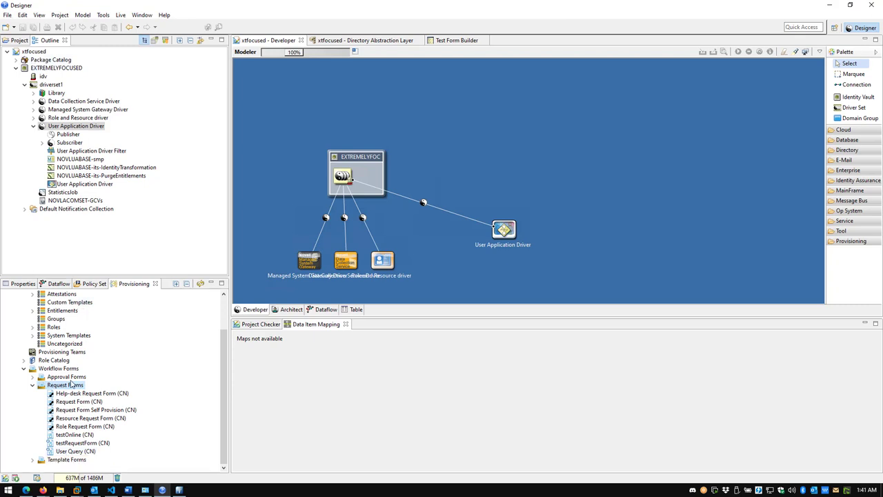
left_click(71, 452)
right_click(71, 452)
mouse_move(117, 344)
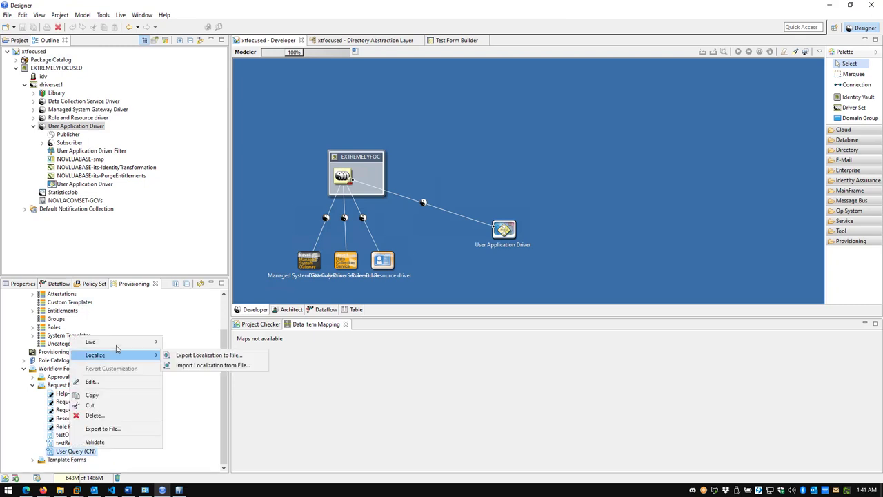
left_click(196, 361)
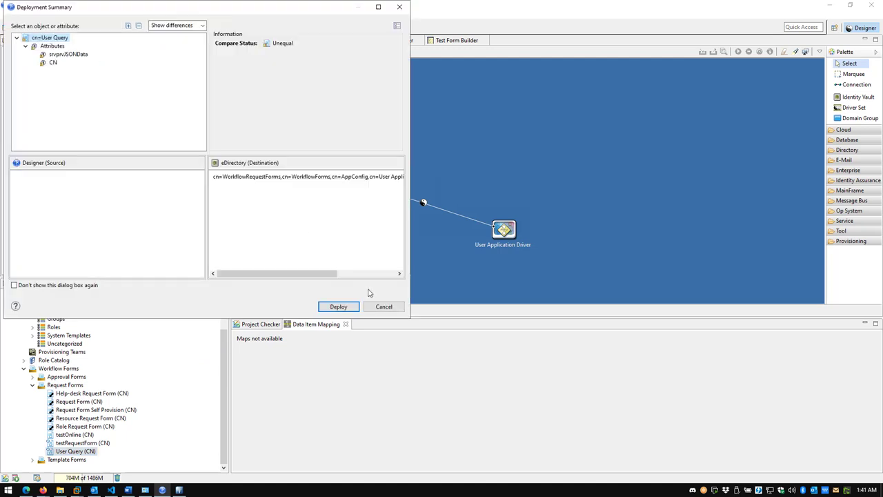
left_click(338, 306)
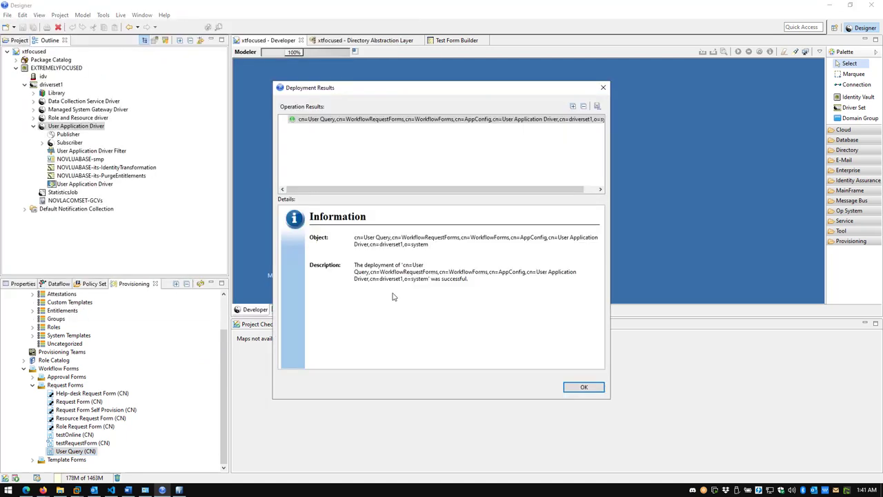
left_click(574, 387)
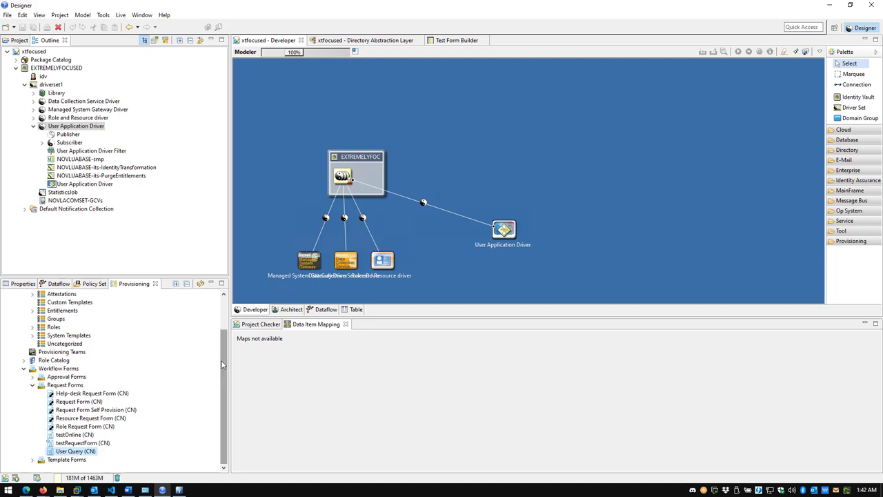
Start a Provisioning Request Definition with identifier emergencyUserDisable, display name "Emergency User Disable" and description "This will allow you to select a user to be disabled".
left_click_drag(225, 345, 226, 314)
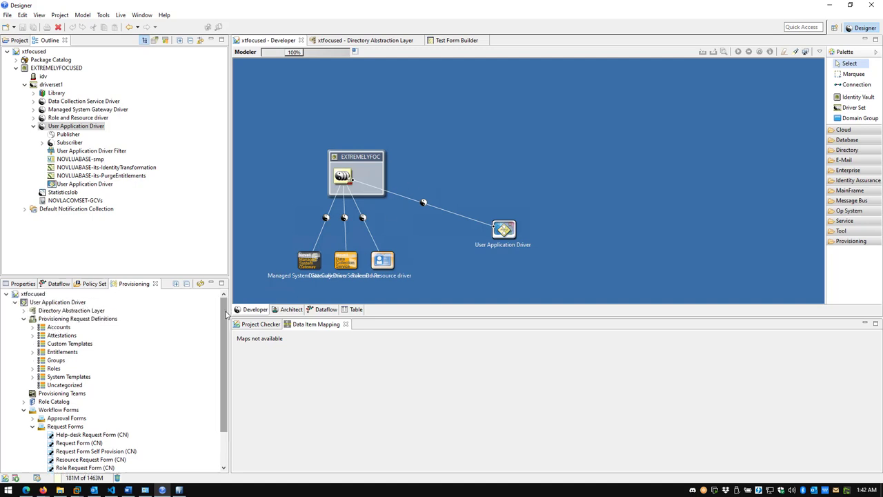
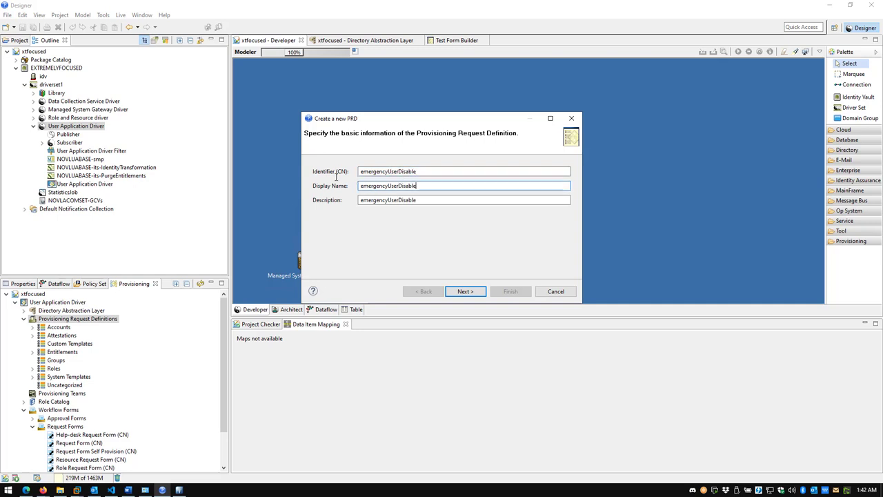
key("Tab")
type("Eme")
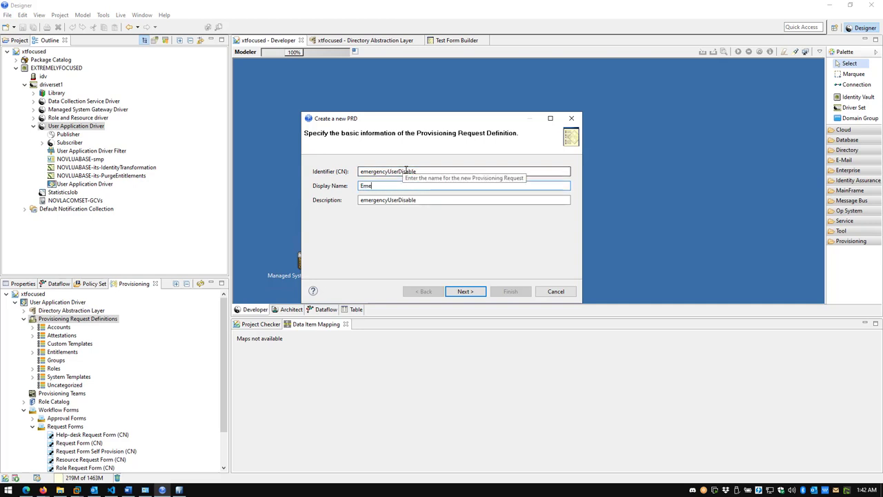
type("rgency User Disable")
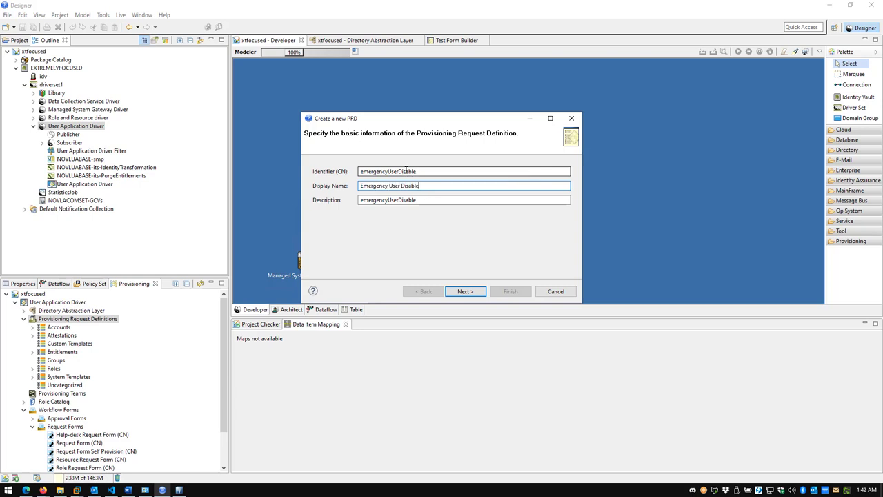
double_click(484, 201)
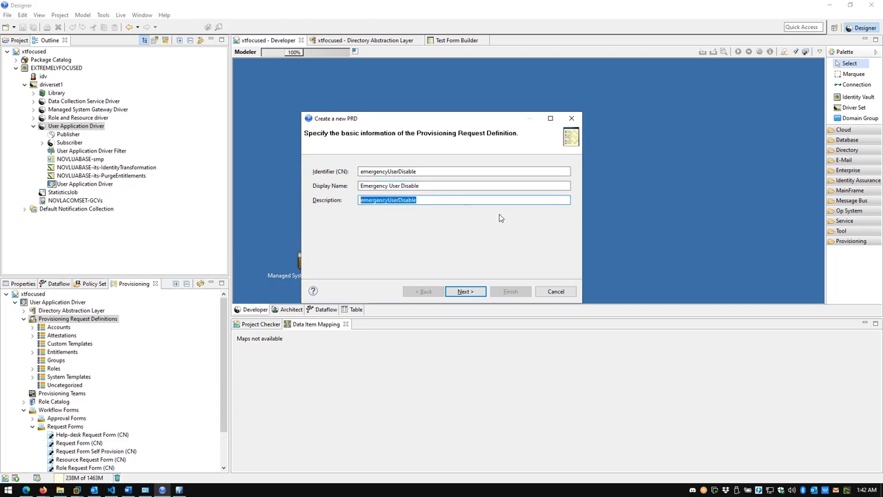
type("This will allow ")
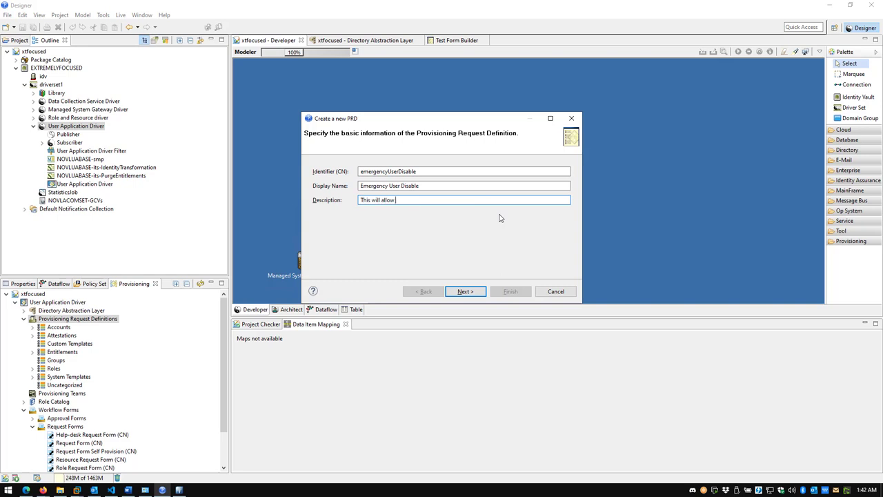
type("you to select a user to be disabled")
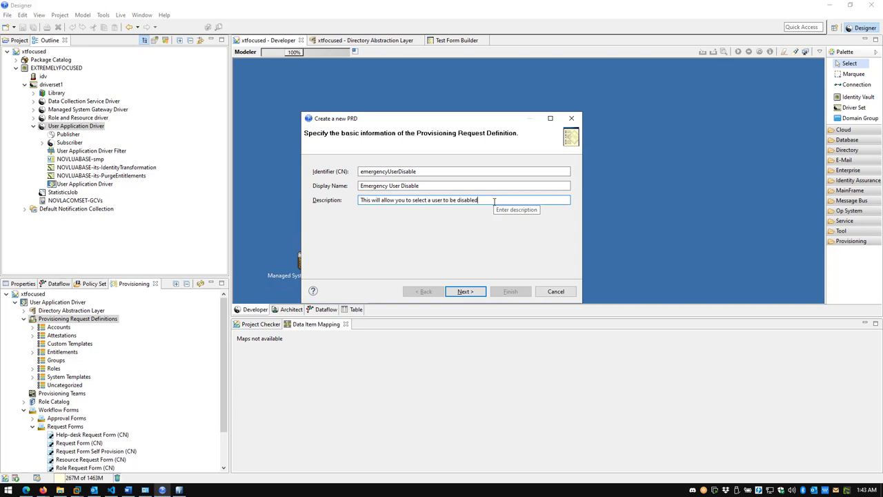
left_click(460, 292)
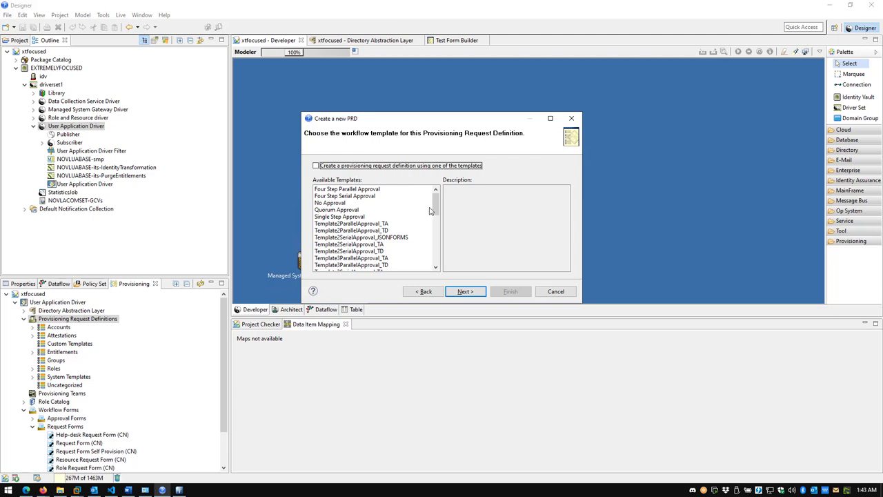
Create the provisioning request definition without a template in the Accounts category and set its status to Active.
left_click_drag(436, 202, 440, 258)
scroll(442, 246, "up", 8)
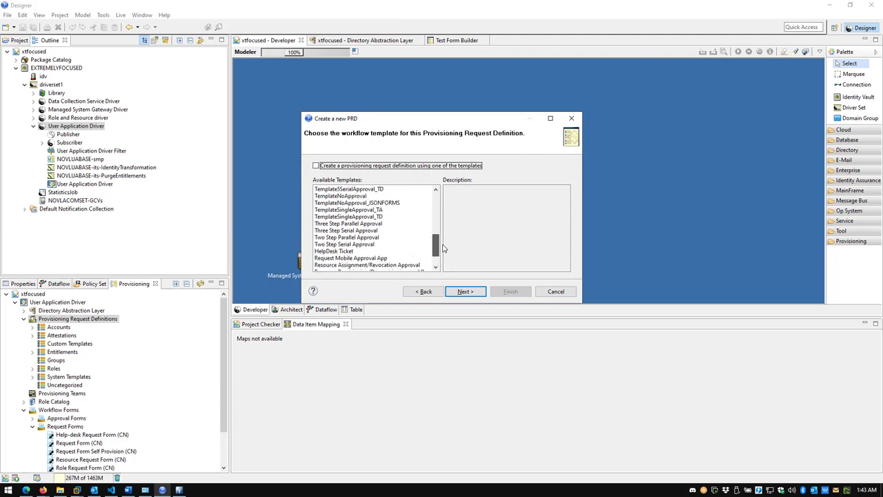
left_click(467, 291)
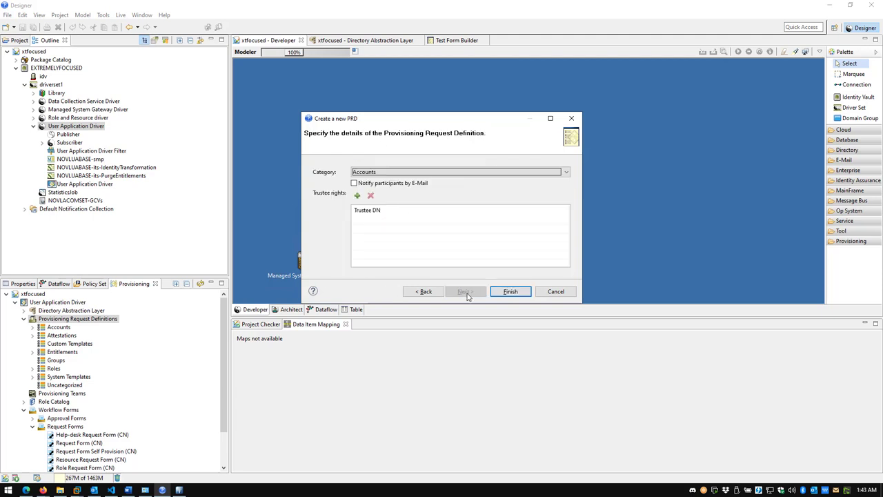
left_click(406, 175)
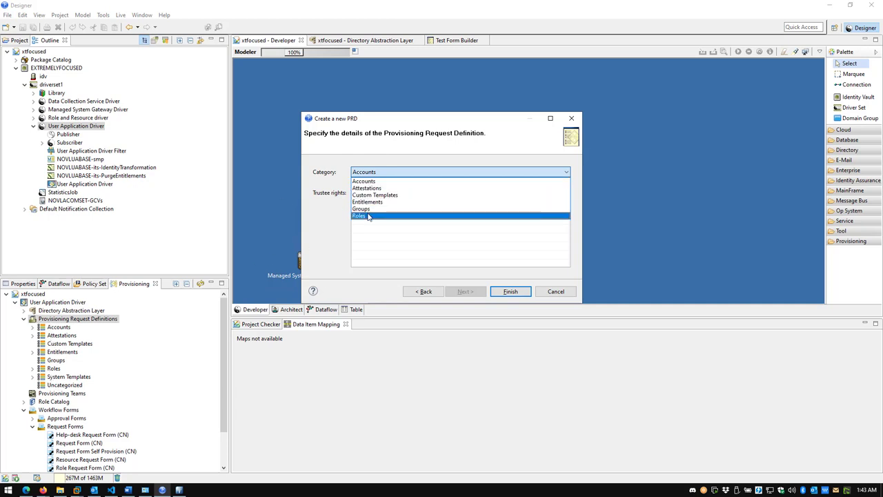
left_click(394, 172)
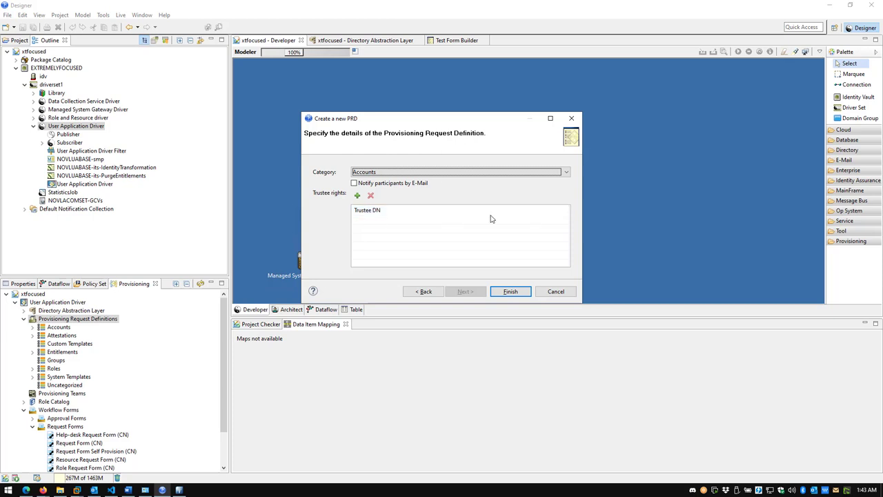
left_click(510, 291)
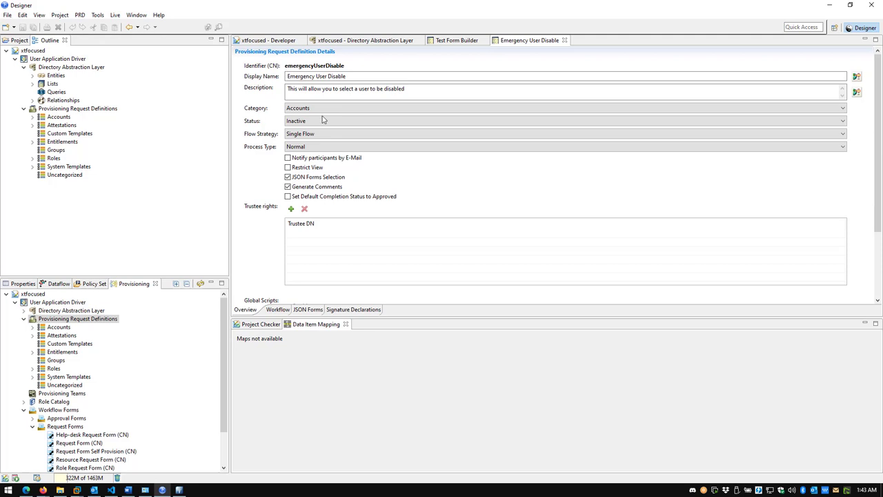
left_click(304, 122)
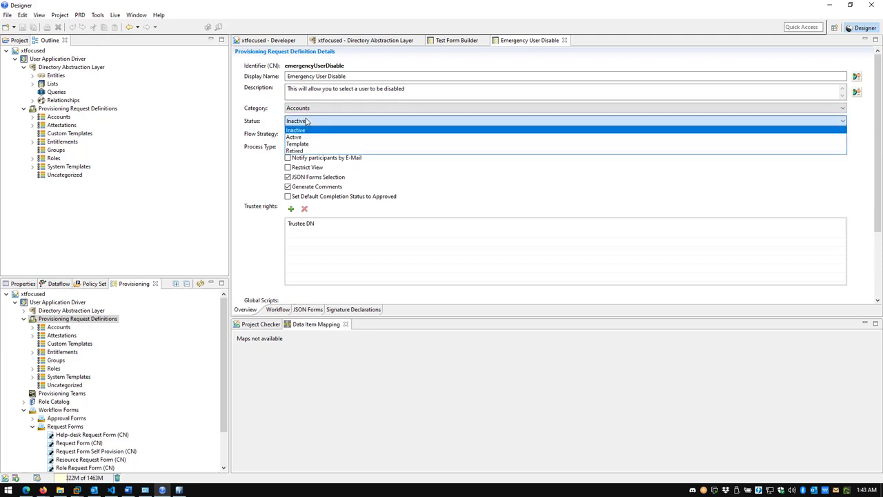
left_click(308, 137)
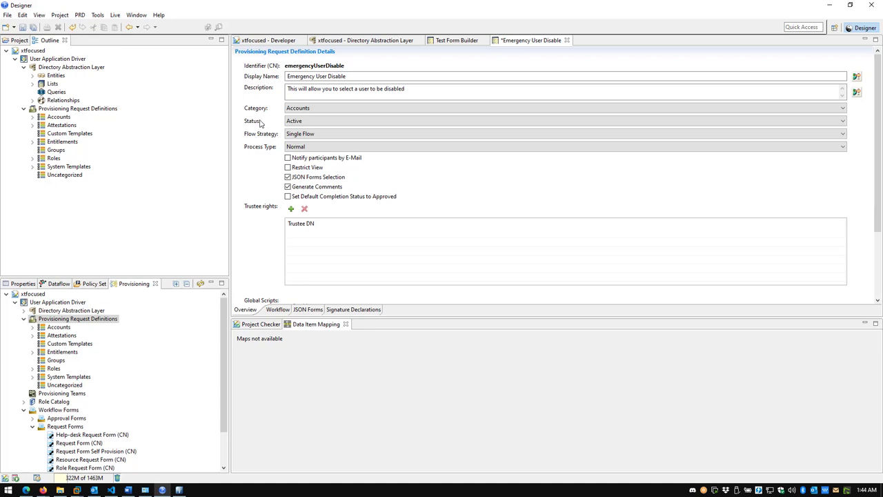
left_click(296, 122)
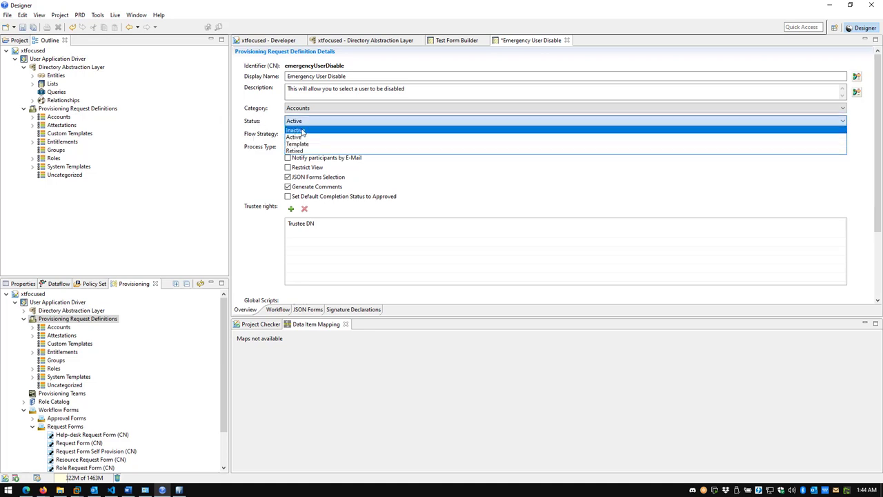
left_click(303, 136)
left_click(305, 124)
left_click(304, 124)
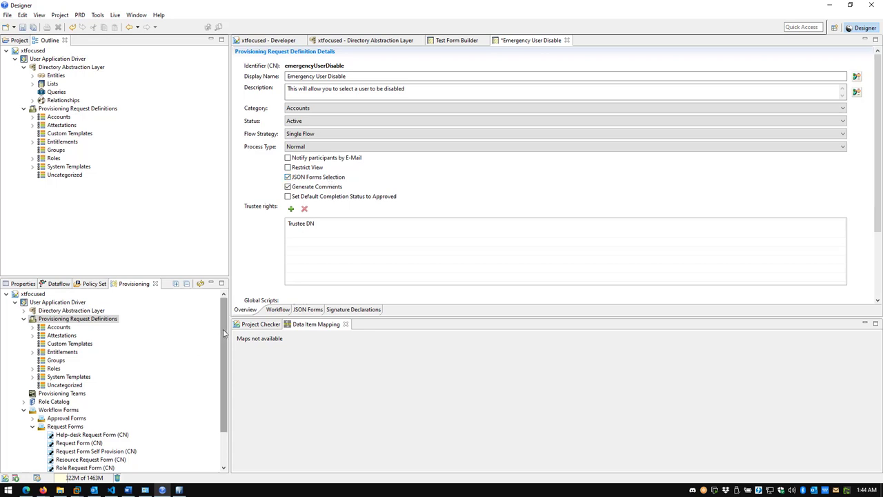
scroll(224, 338, "down", 2)
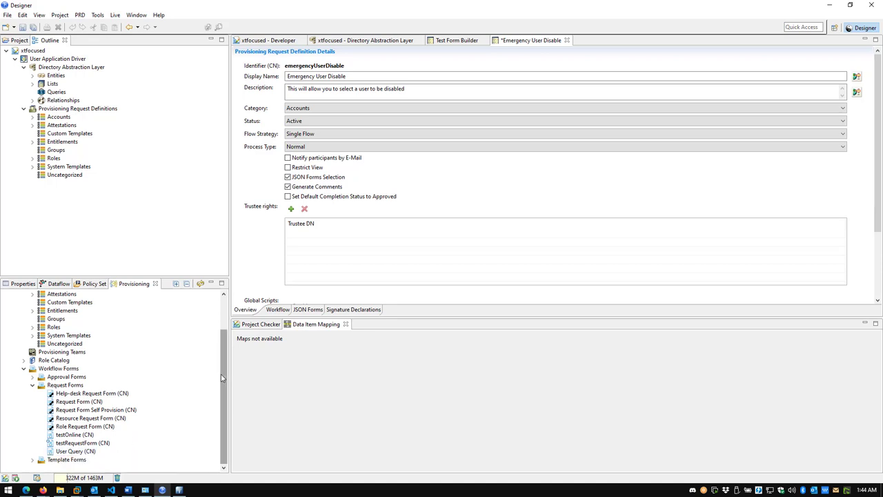
scroll(220, 380, "up", 2)
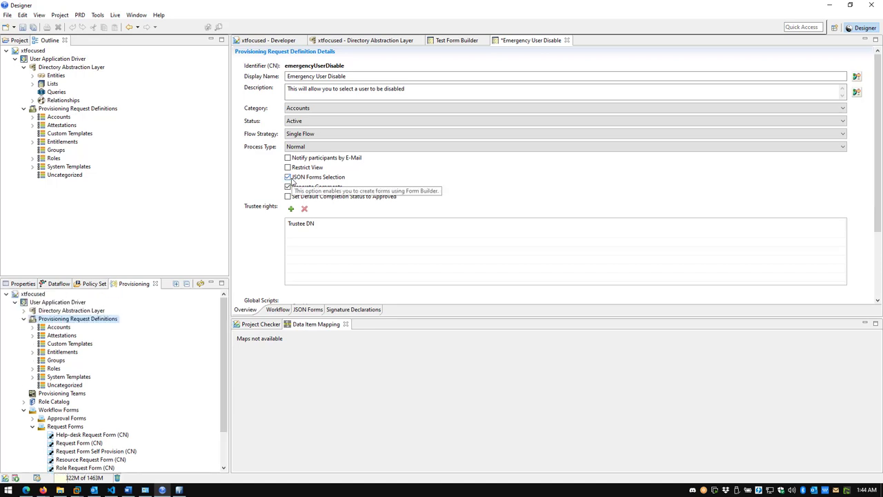
Associate the User Query form with the Request (StartActivity) activity and save the provisioning request definition.
left_click(315, 309)
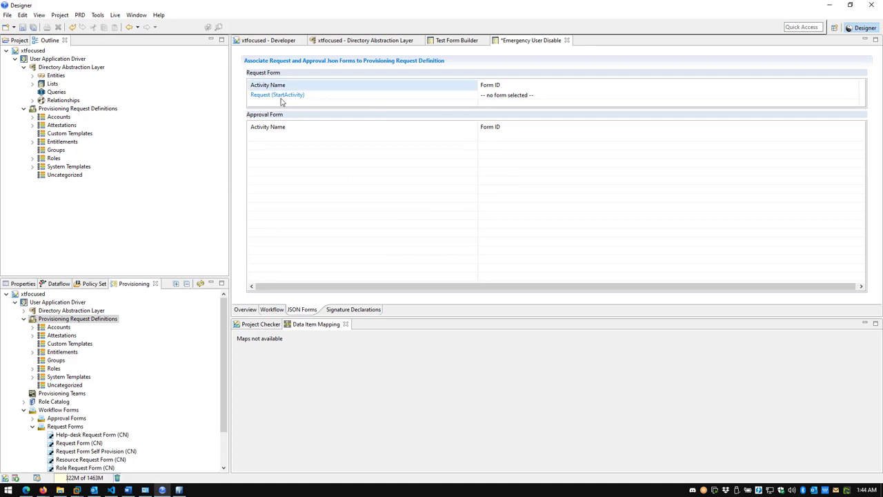
left_click(530, 94)
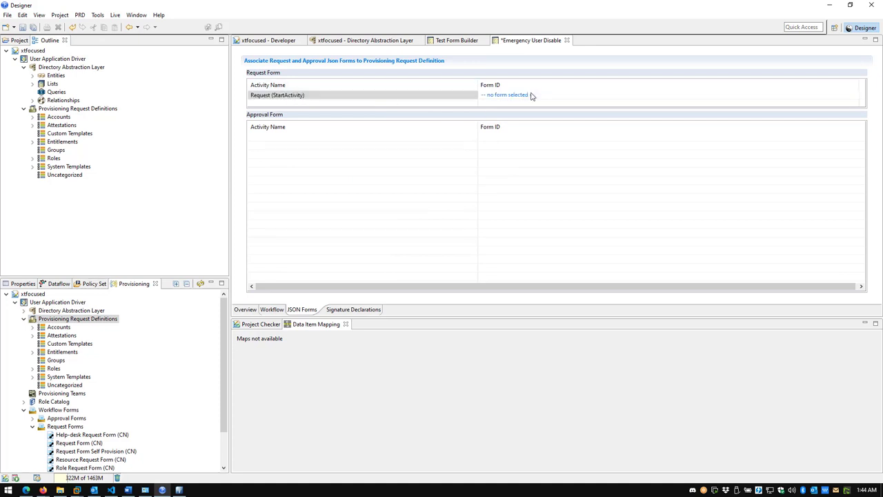
left_click(856, 97)
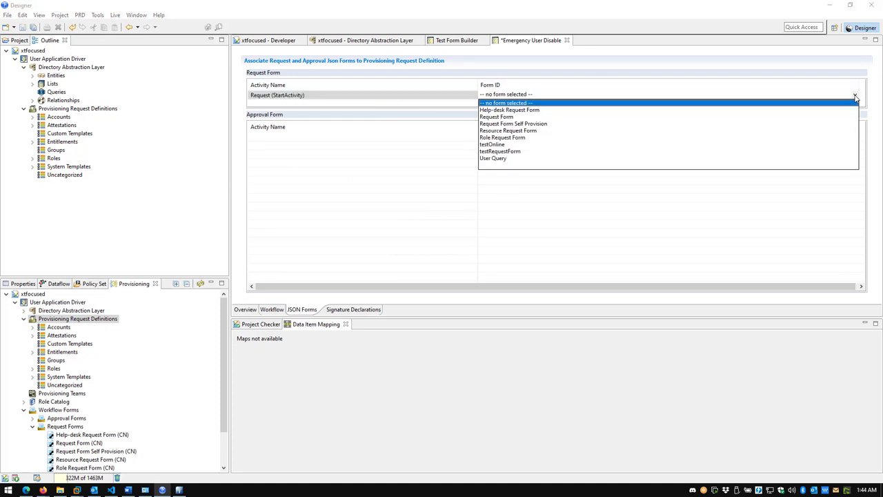
left_click(494, 159)
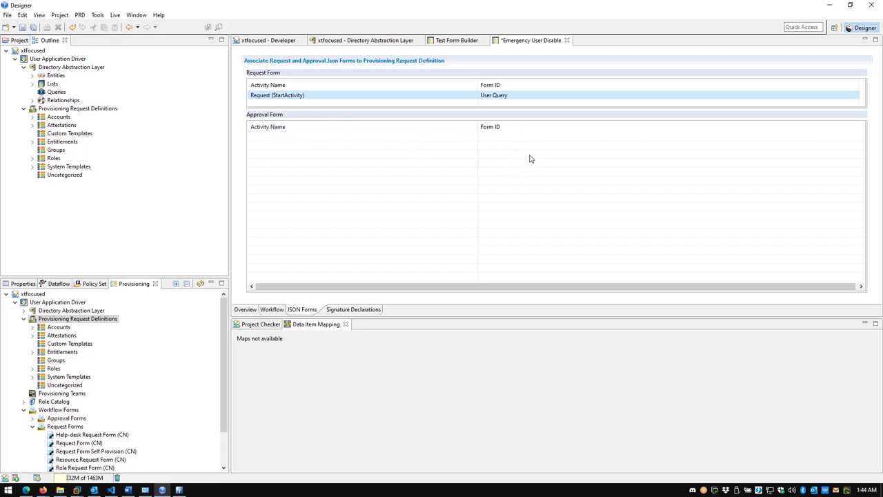
left_click(22, 27)
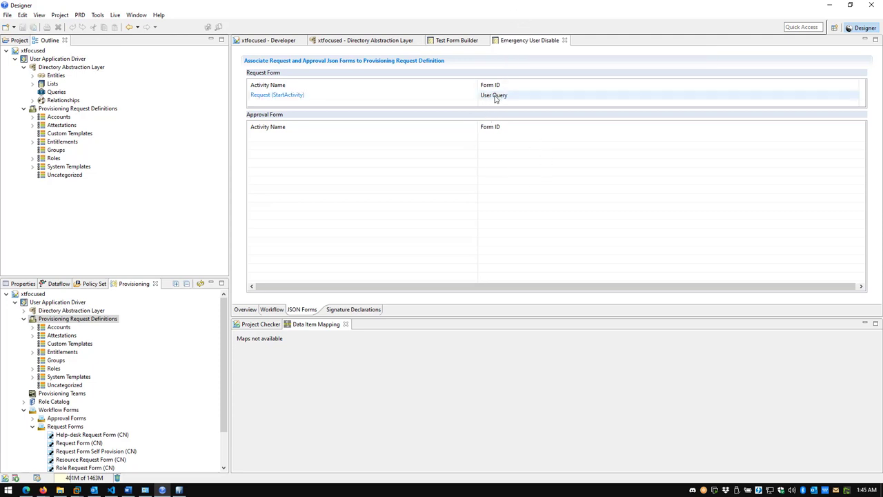
Insert a Log activity between Start and Finish in the workflow and display its properties.
left_click(273, 309)
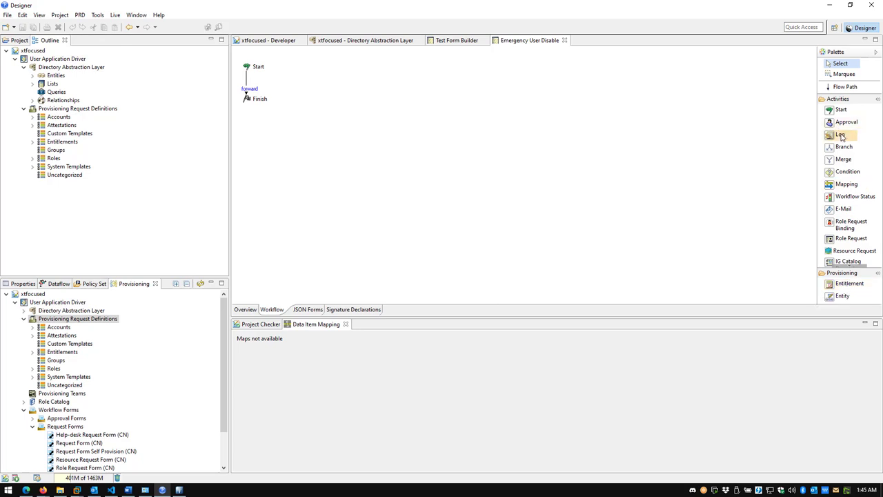
left_click(839, 135)
left_click(246, 80)
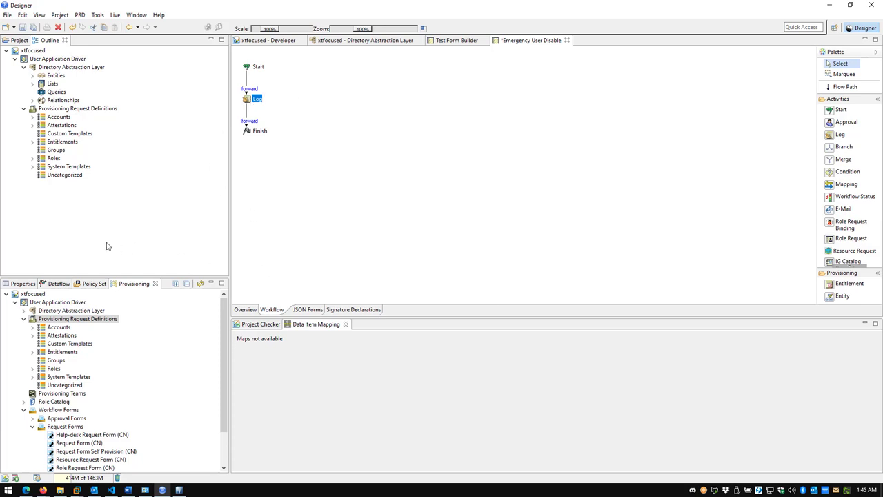
left_click(57, 284)
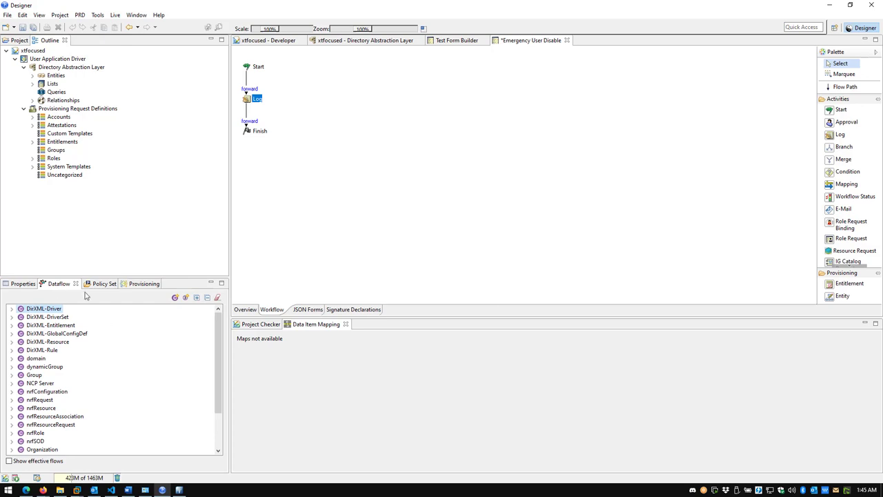
left_click(26, 285)
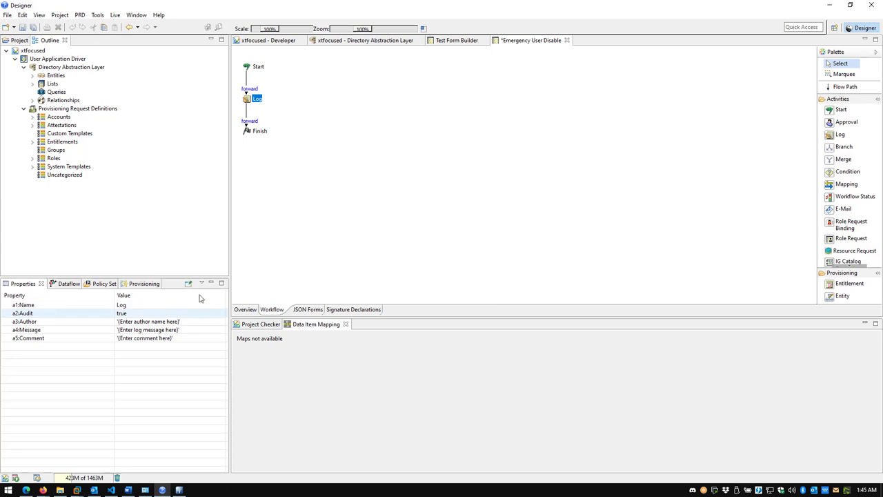
Map all of the Start activity's form fields to flowdata as post-activity mappings and save the definition.
left_click(258, 68)
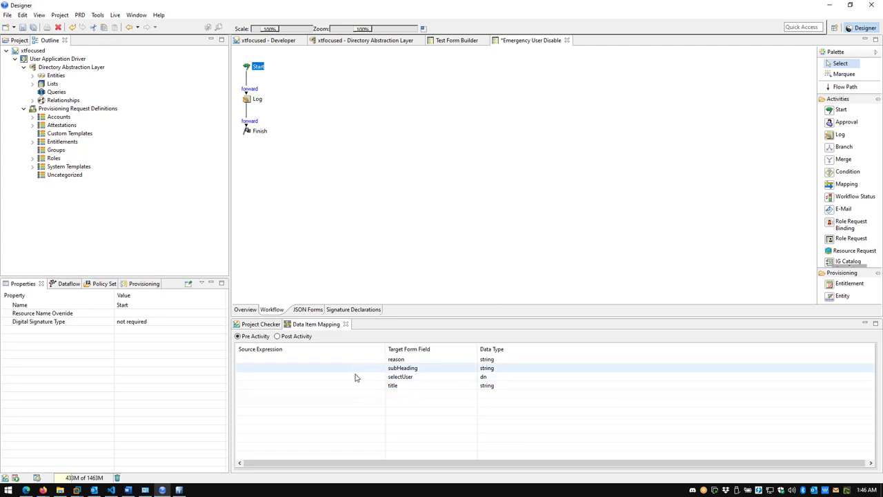
left_click(304, 337)
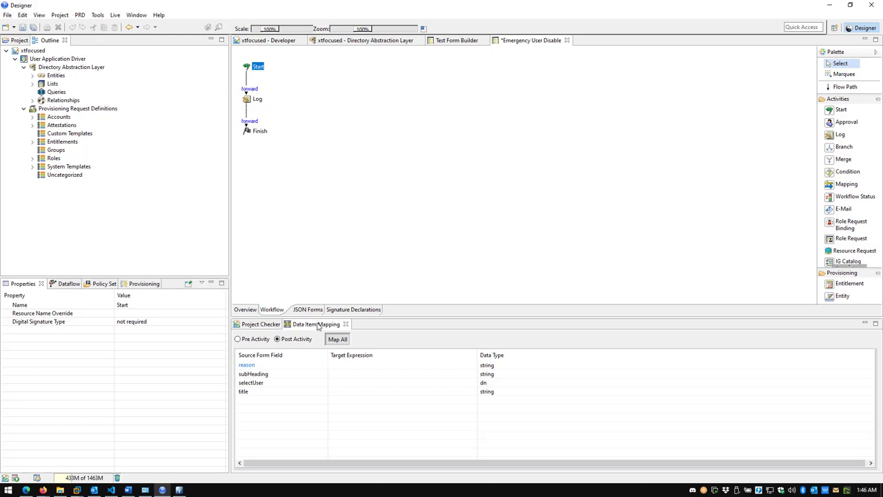
left_click(338, 340)
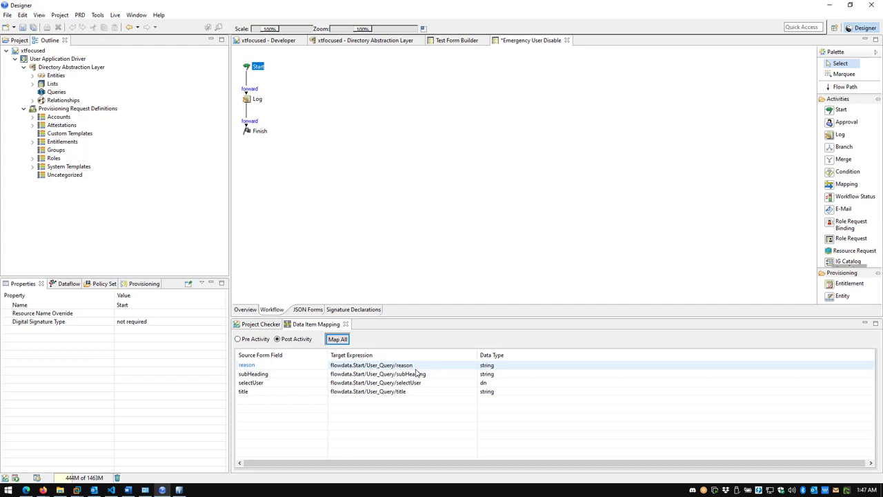
left_click(336, 340)
key("ctrl+s")
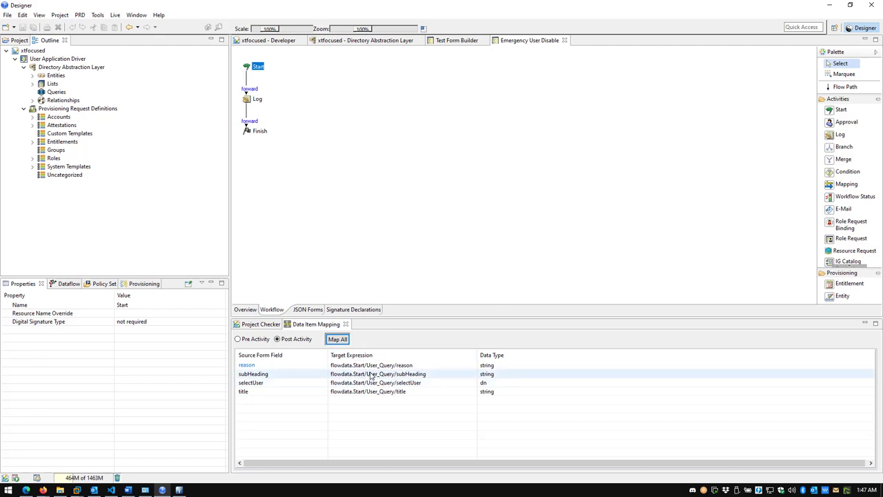
Set the Log activity's Author expression to 'UA'.
left_click(257, 100)
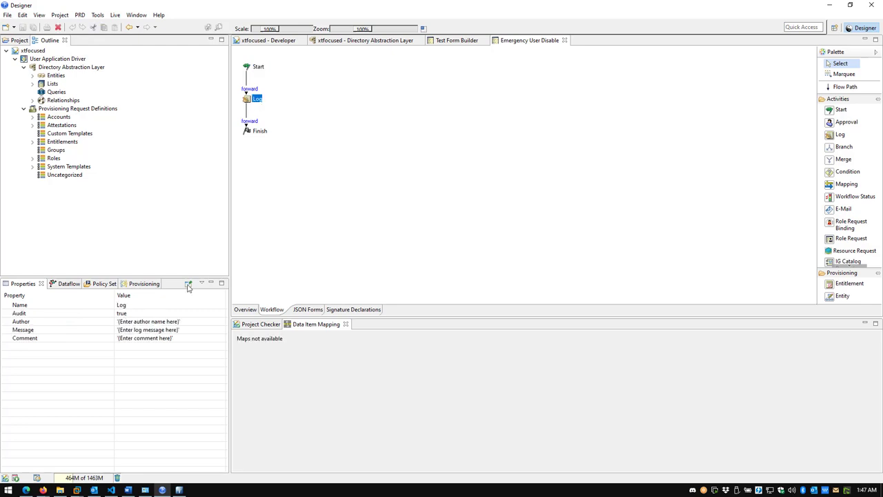
left_click(184, 321)
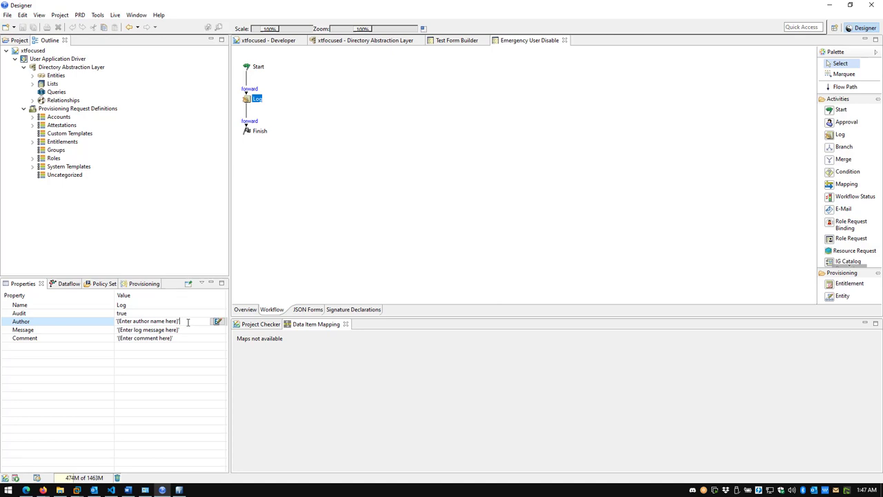
left_click(216, 322)
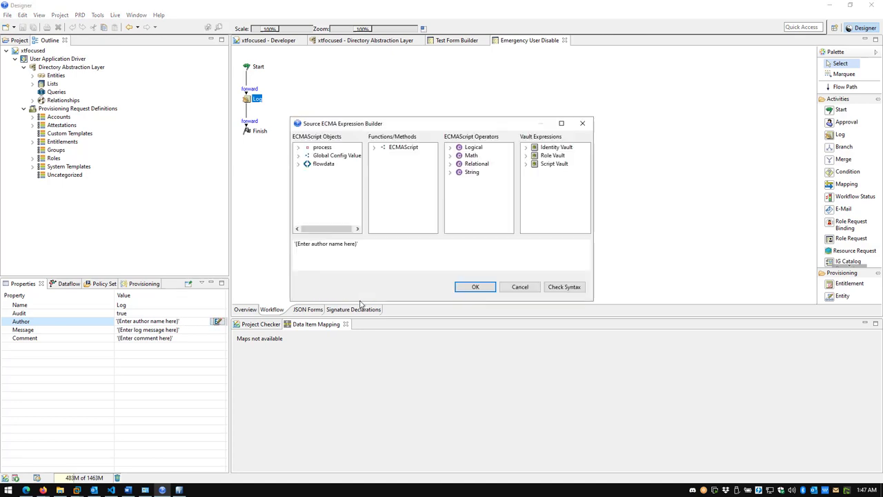
triple_click(380, 244)
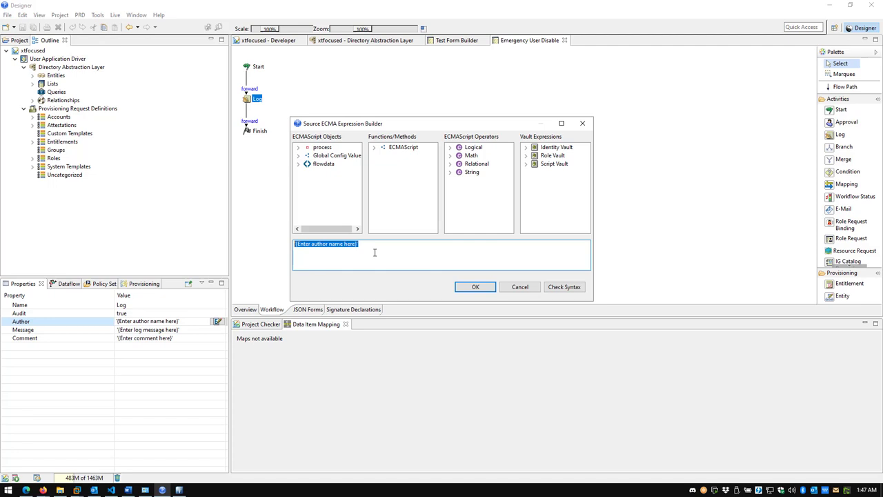
type("'UA")
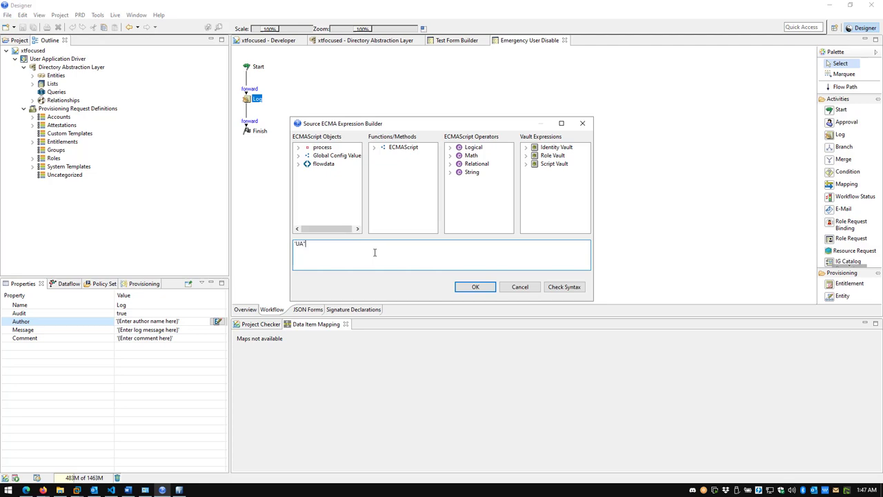
type("'")
left_click(483, 286)
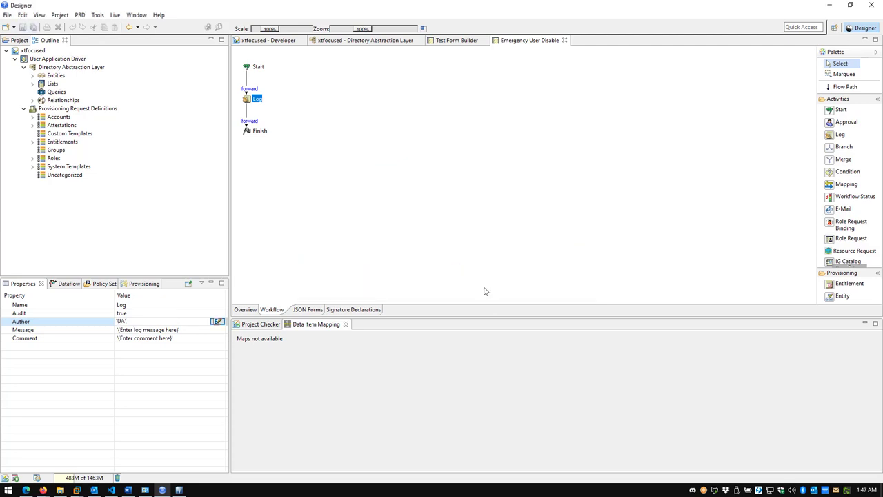
Replace the Log activity's placeholder Message expression with the literal 'The selected user is ' followed by a + operator.
left_click(197, 331)
left_click(217, 329)
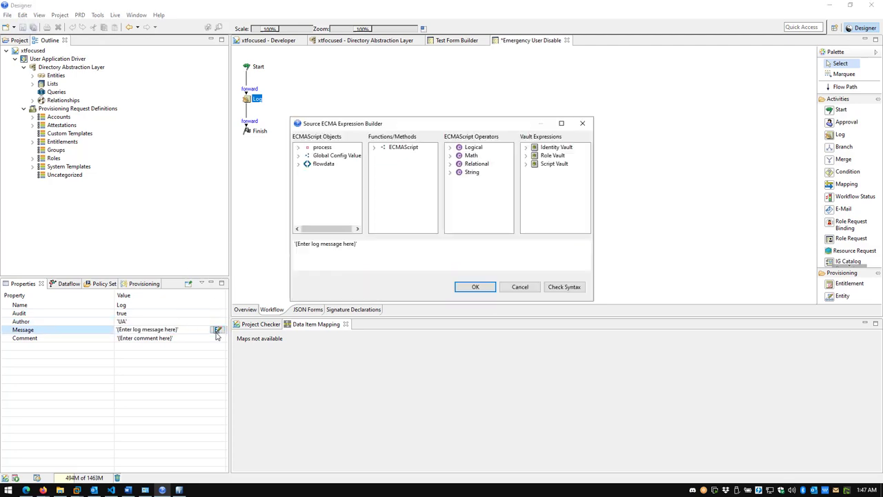
key("ctrl+a")
key("BackSpace")
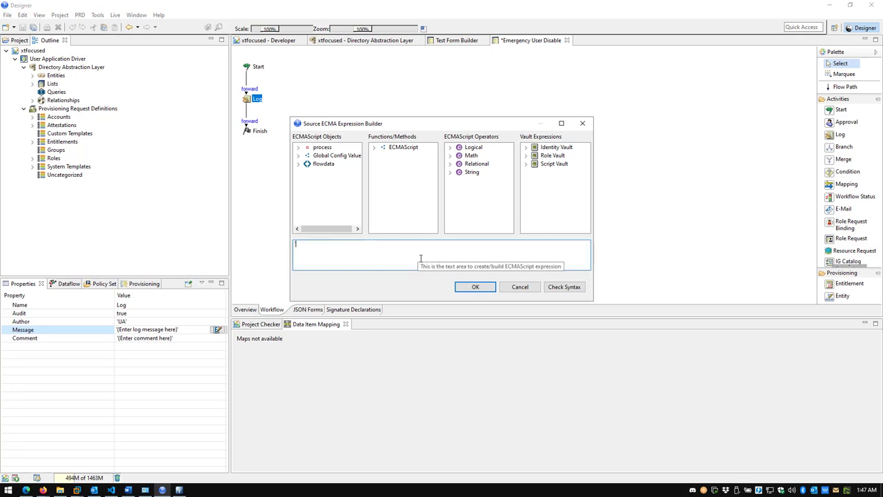
type("'The selected user is")
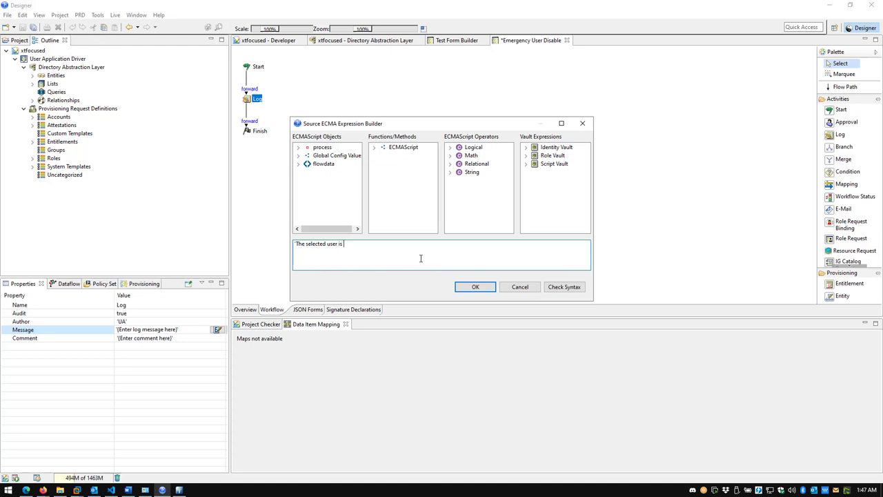
type(" ' +")
Append flowdata.get('Start/User_Query/selectUser') to the Message expression, copy the whole expression and accept it.
left_click(298, 164)
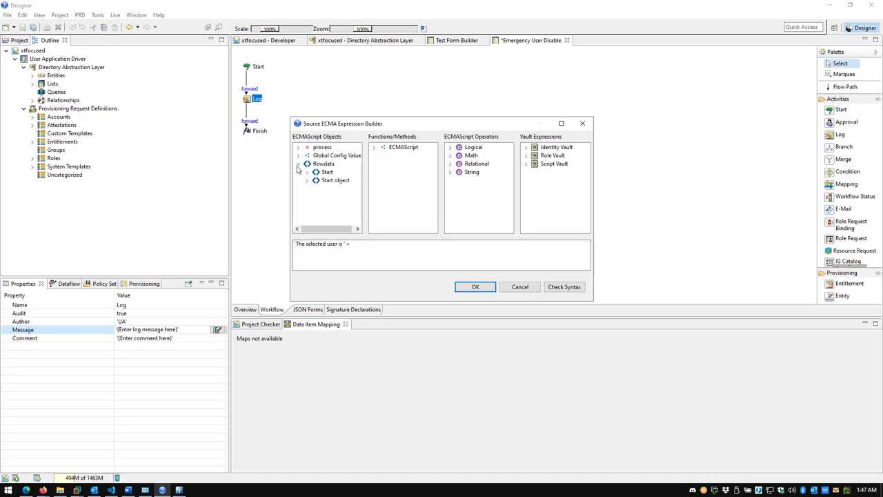
left_click(307, 173)
left_click(316, 181)
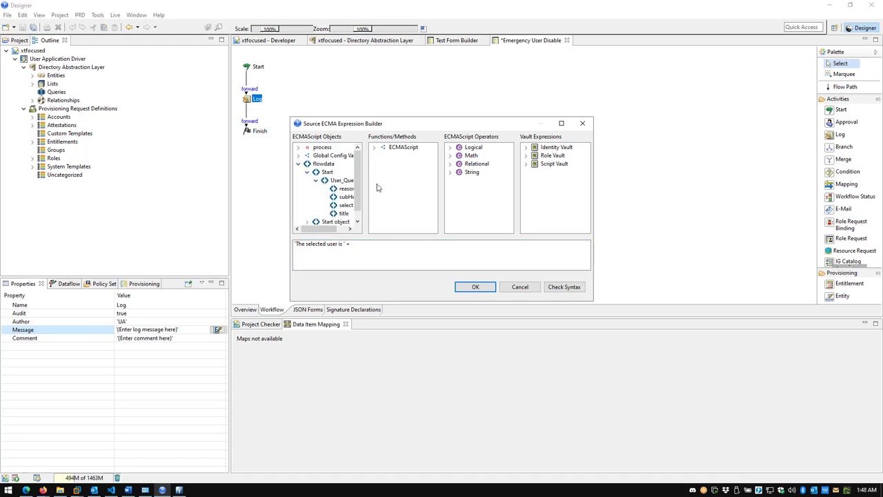
scroll(357, 205, "down", 1)
left_click_drag(331, 229, 345, 229)
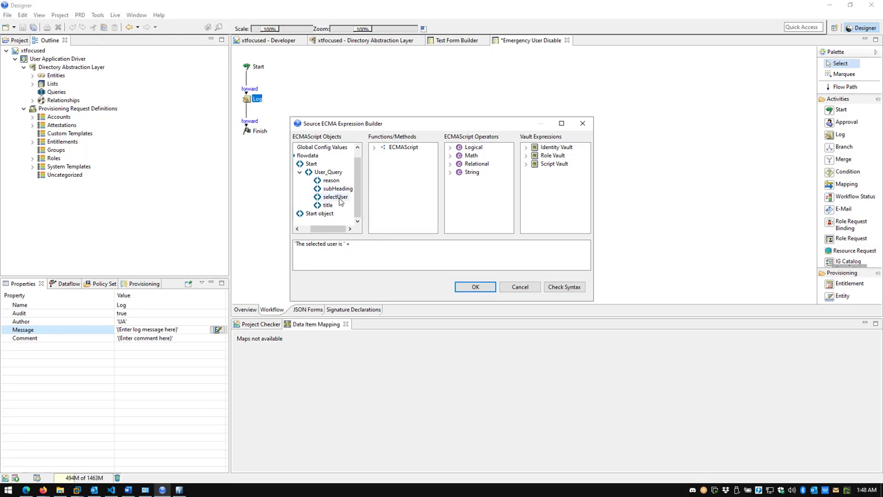
double_click(339, 198)
left_click(494, 247)
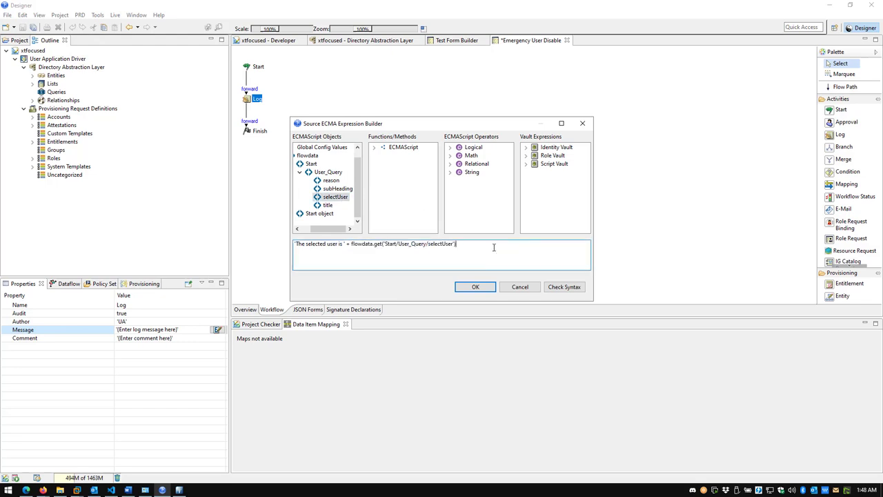
key("ctrl+a")
key("ctrl+c")
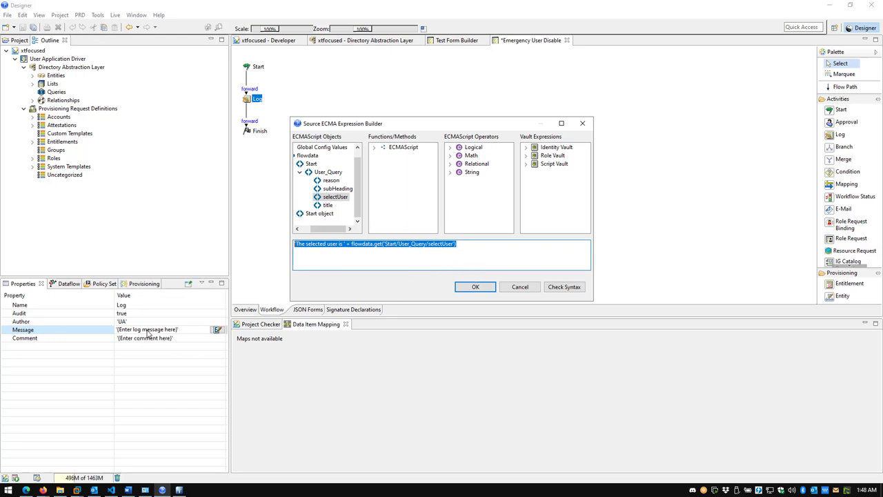
left_click(471, 255)
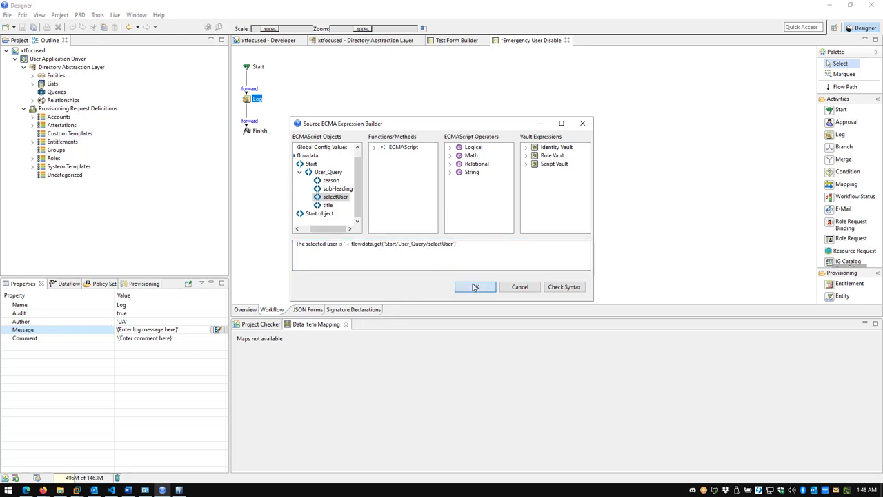
left_click(474, 287)
Replace the Log activity's Comment expression with the copied 'The selected user is ' + flowdata.get('Start/User_Query/selectUser').
left_click(177, 338)
left_click(217, 338)
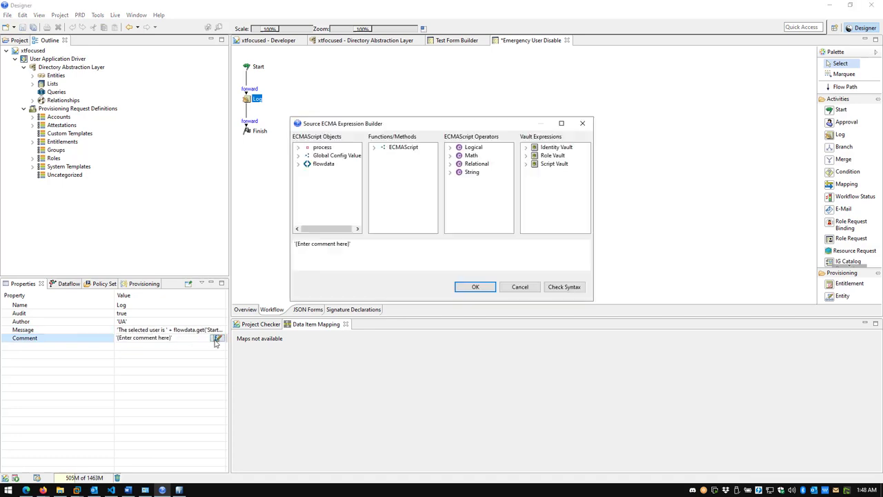
left_click(398, 258)
key("ctrl+a")
key("ctrl+v")
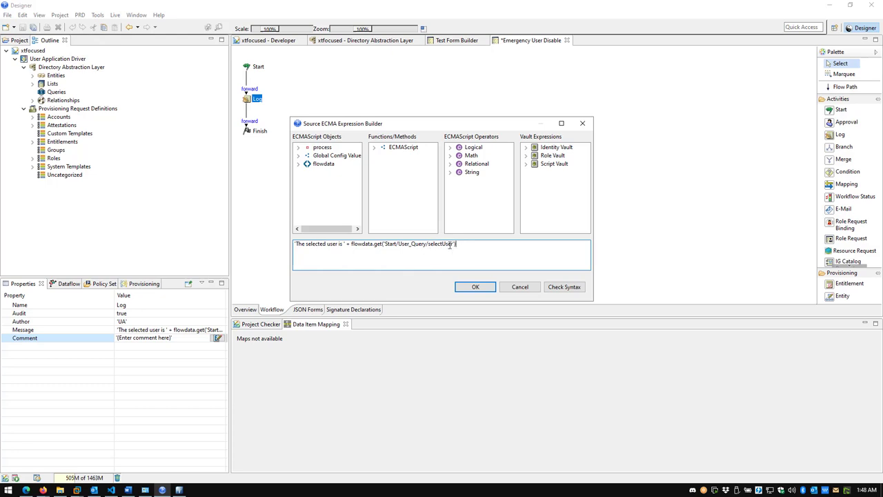
left_click(474, 289)
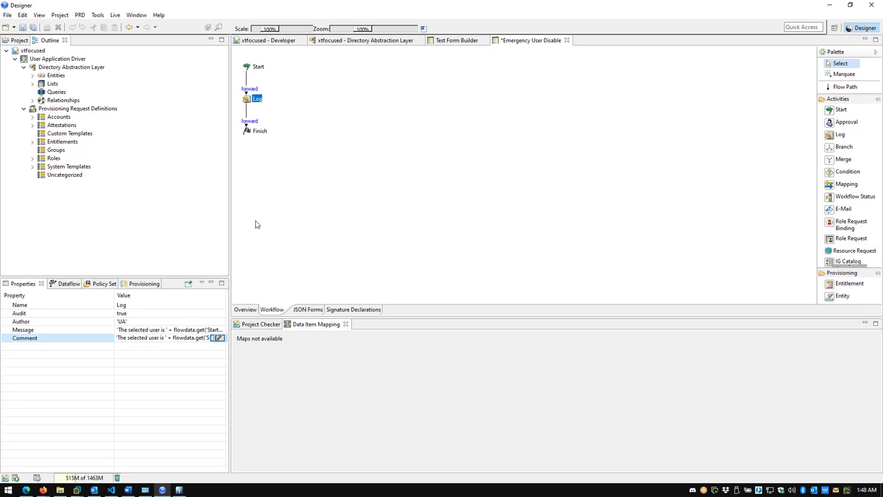
Save the request definition, and insert an Entity activity on the flow path between Log and Finish.
left_click(22, 28)
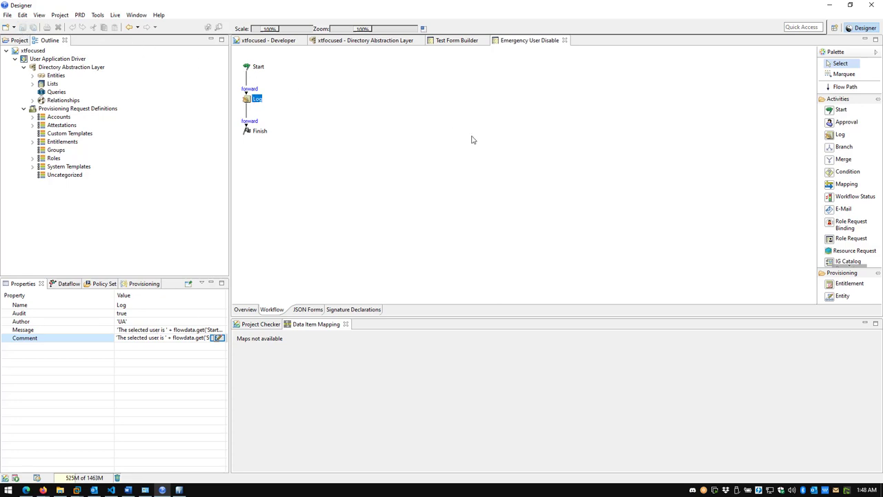
left_click(842, 297)
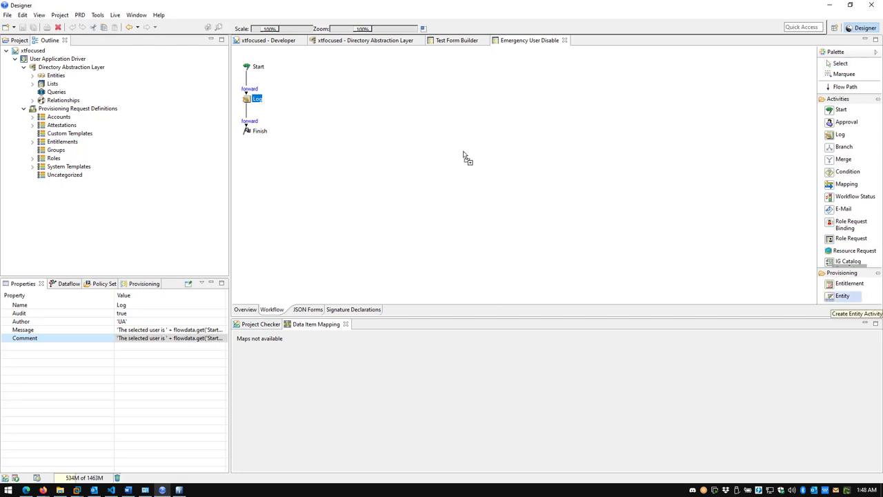
left_click(247, 114)
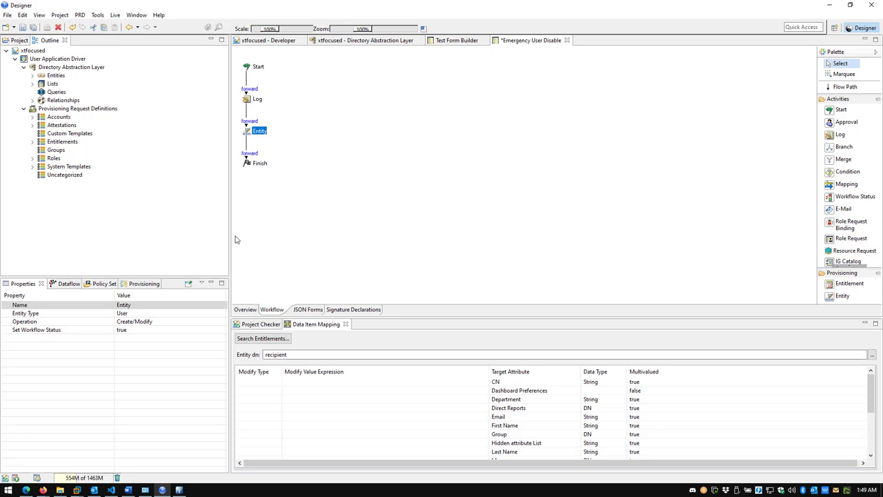
Set the Entity activity's Entity Type to Workflow User and enlarge the attribute mapping area.
left_click(193, 314)
left_click(221, 314)
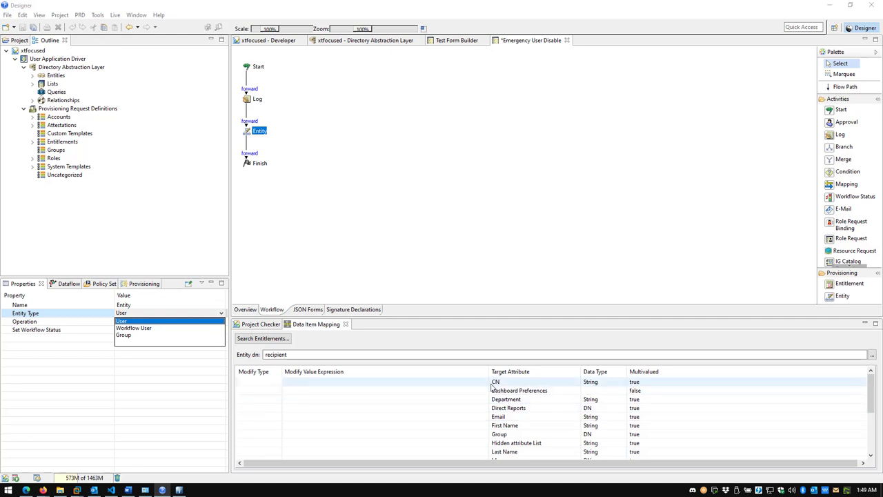
left_click(136, 328)
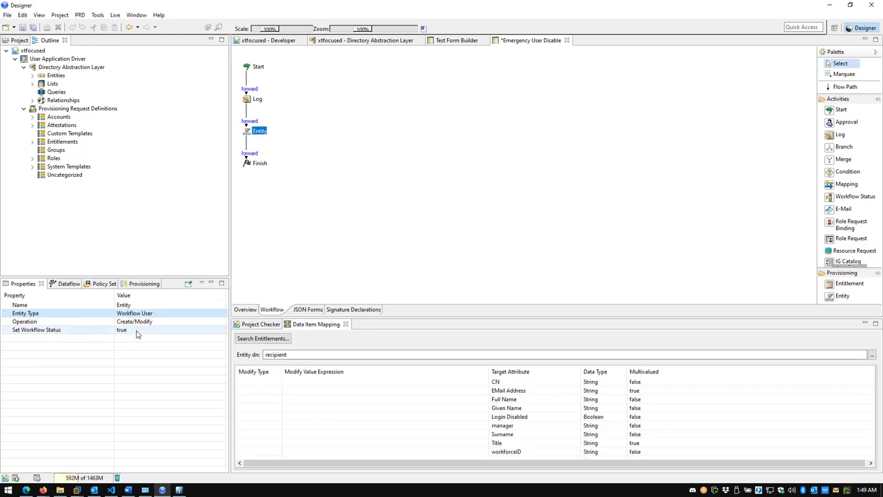
left_click_drag(434, 316, 437, 278)
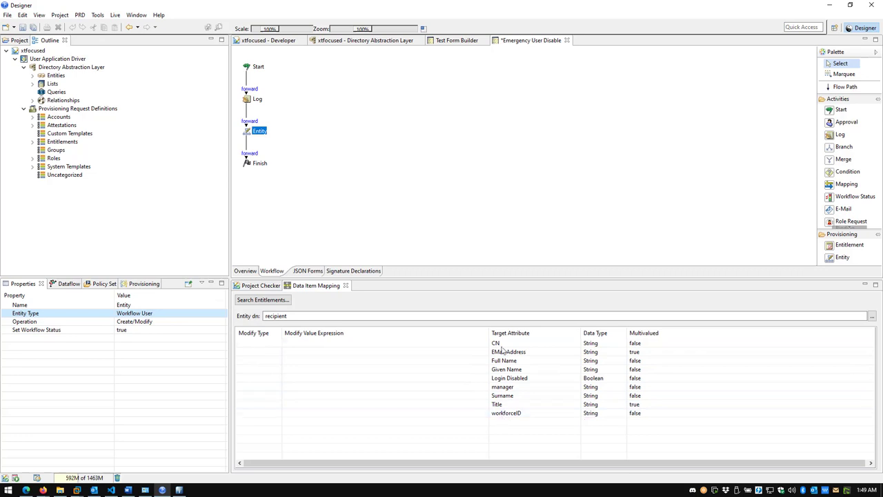
Examine the Multivalue setting of the Workflow User entity's CN, EMail Address and Full Name attributes in the Directory Abstraction Layer.
left_click(32, 75)
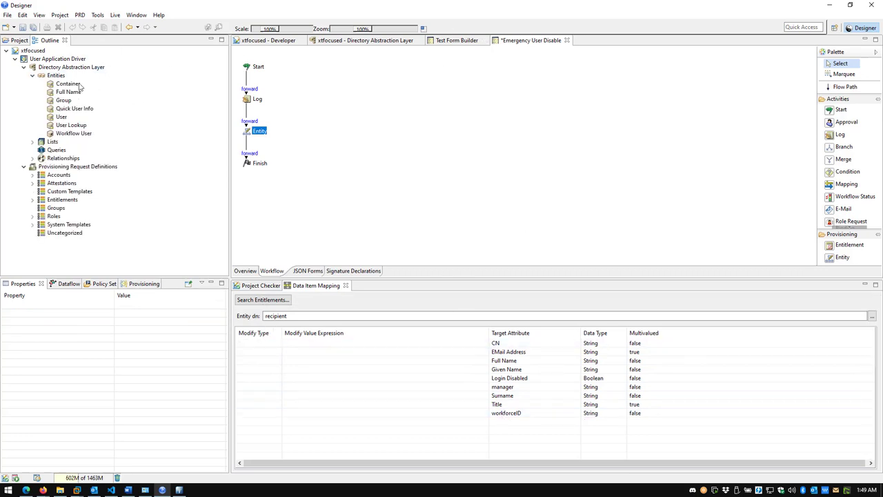
double_click(69, 133)
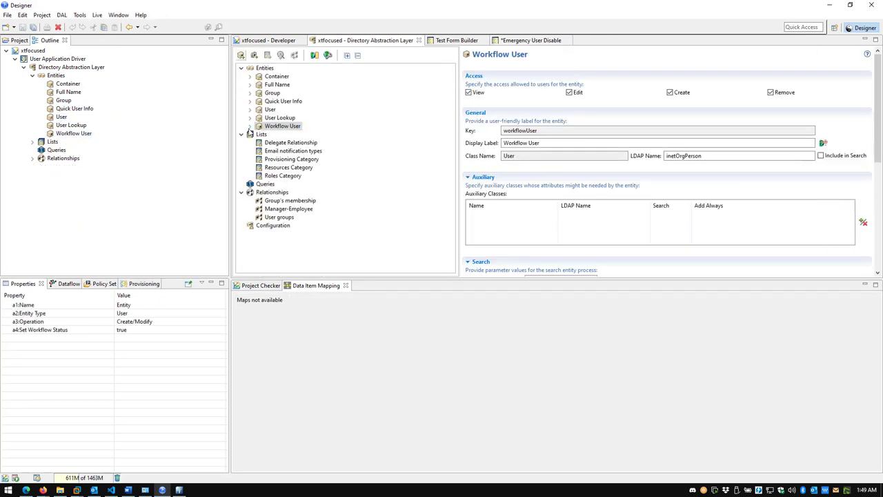
left_click(250, 127)
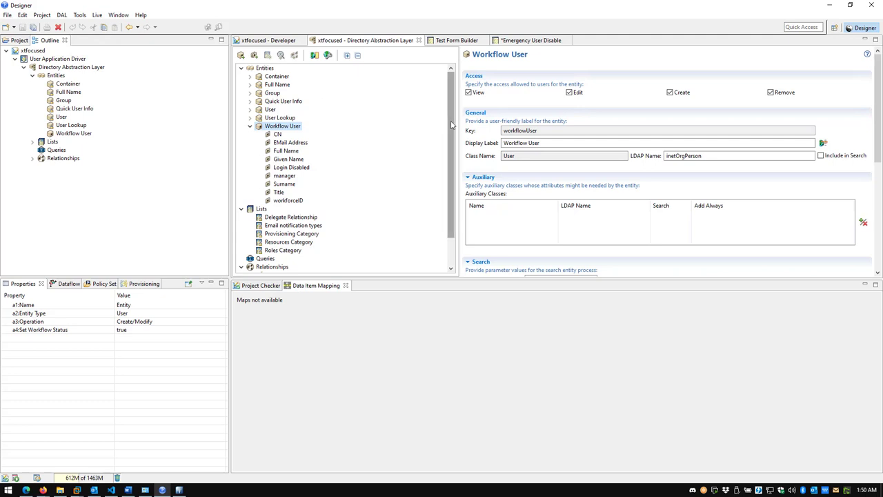
mouse_move(452, 125)
left_mouse_down()
mouse_move(452, 158)
mouse_move(452, 121)
left_mouse_up()
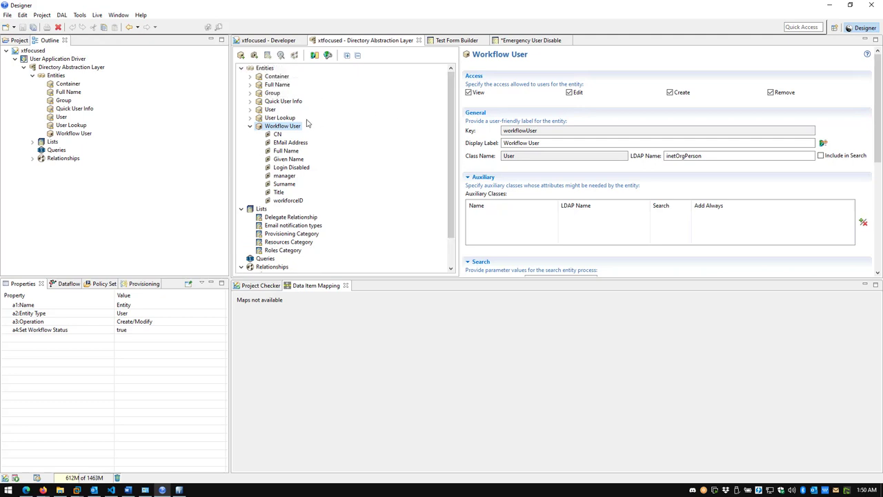
left_click(278, 135)
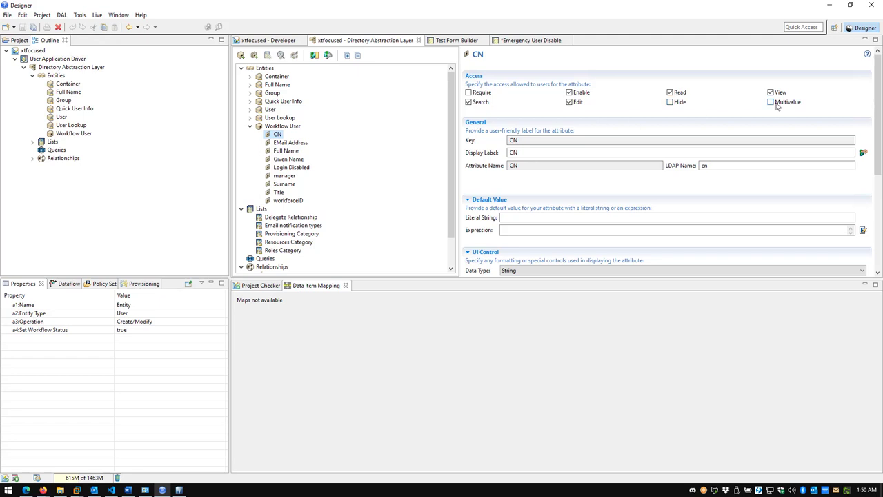
left_click(291, 142)
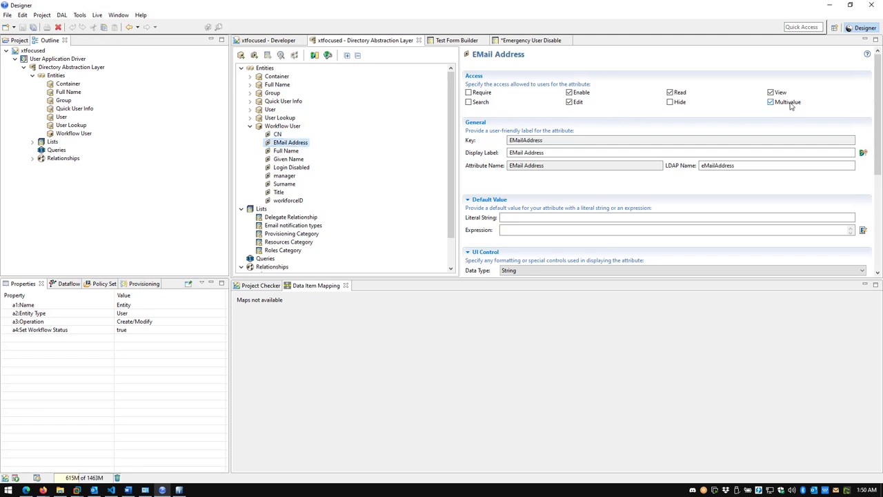
left_click(298, 151)
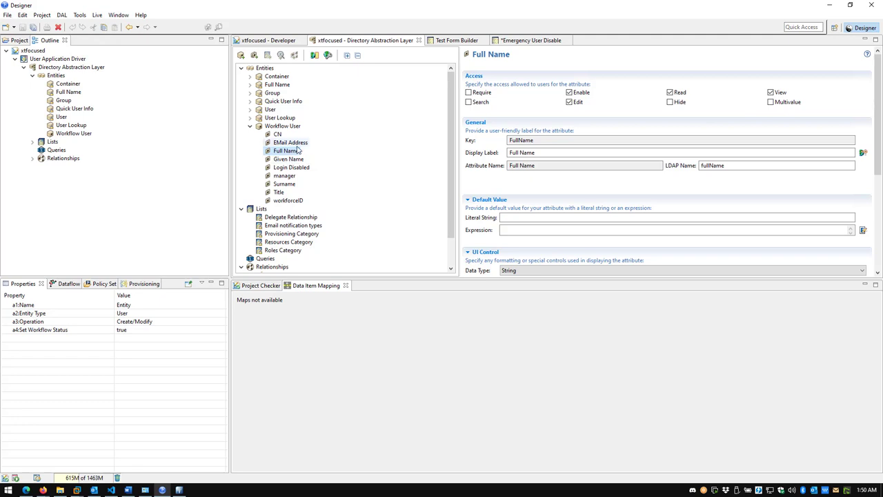
Return to the Emergency User Disable workflow and clear the recipient expression from the Entity activity's Entity dn.
left_click(519, 42)
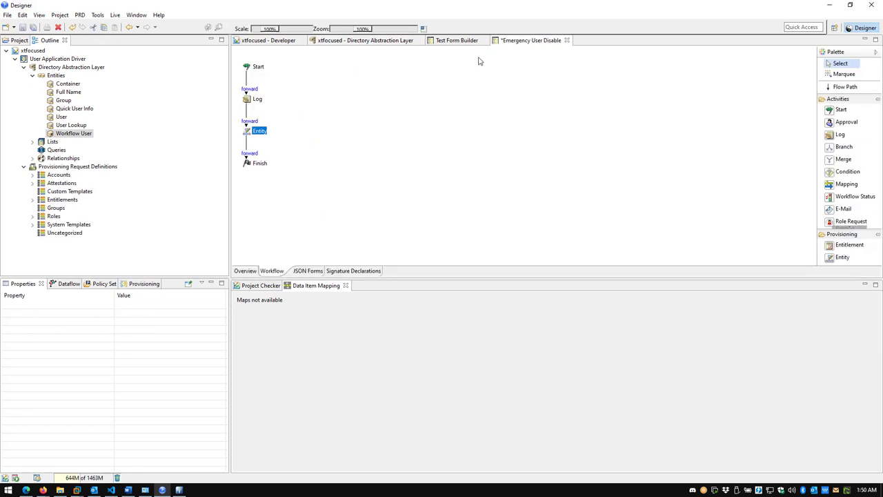
left_click(254, 98)
left_click(260, 134)
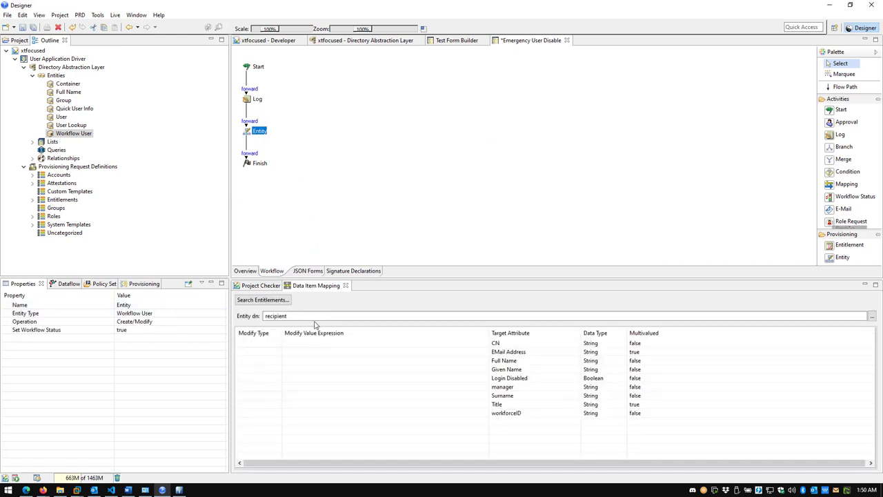
left_click_drag(323, 316, 262, 318)
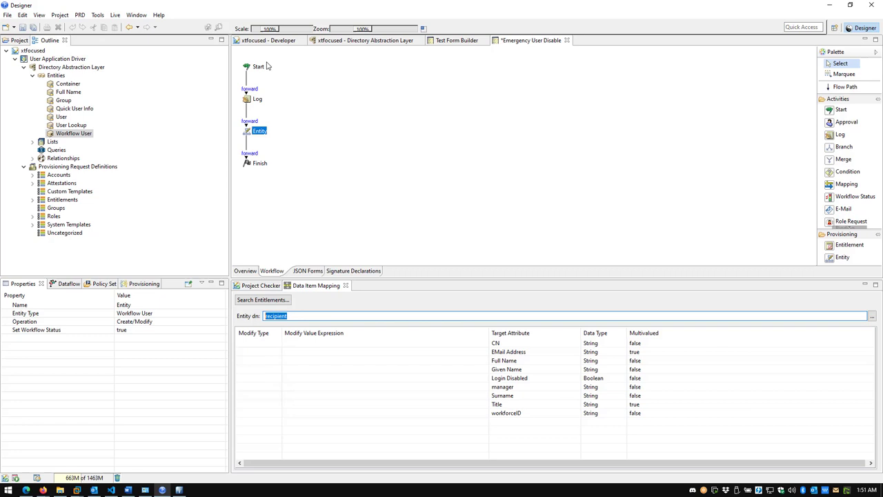
left_click(872, 316)
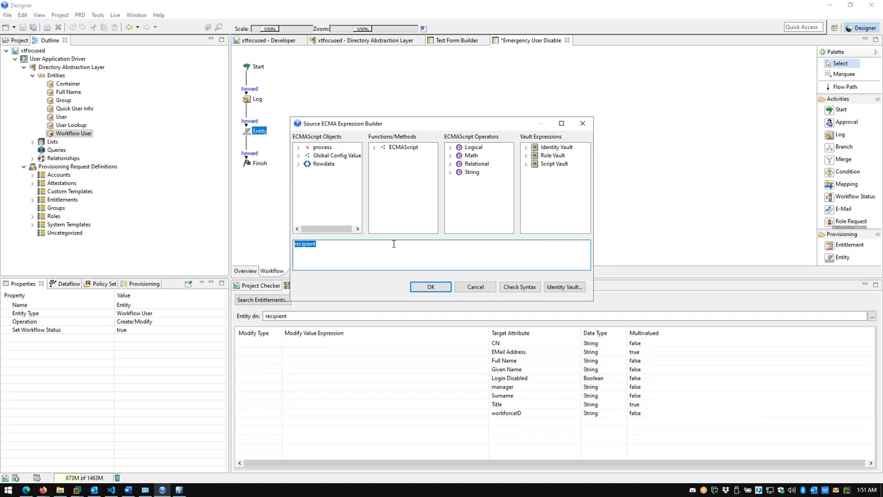
key("Delete")
Set the Entity dn expression to flowdata.get('Start/User_Query/selectUser') from the Start form's flowdata and accept it.
left_click(297, 168)
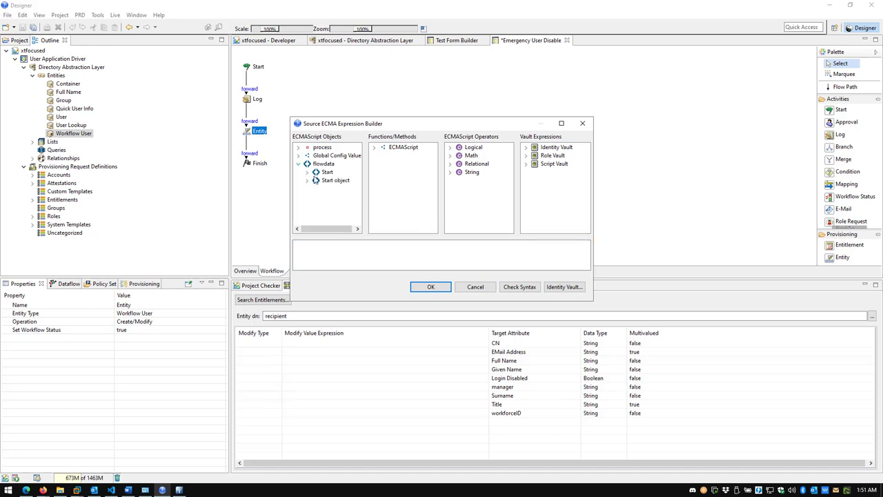
left_click(305, 172)
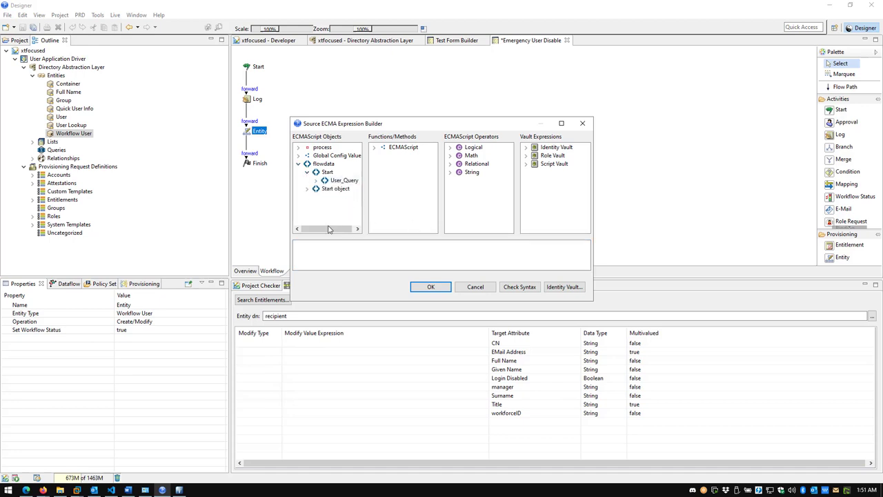
left_click(313, 180)
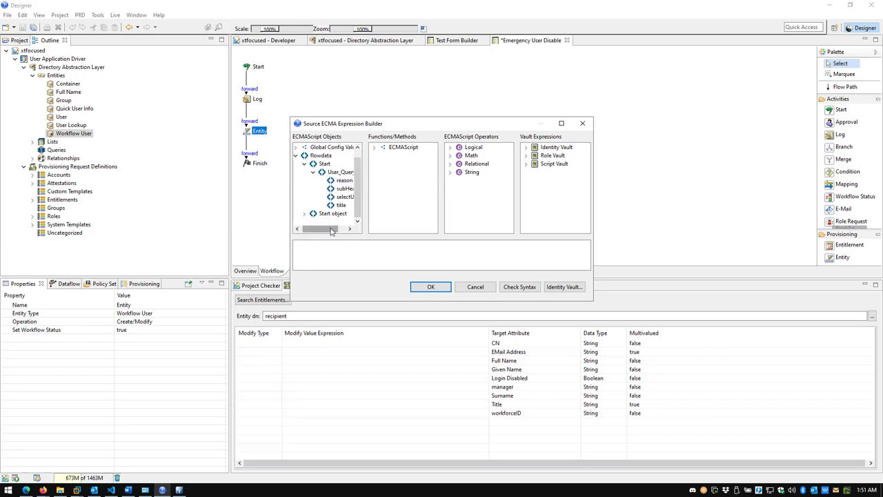
left_click_drag(338, 227, 346, 228)
double_click(334, 198)
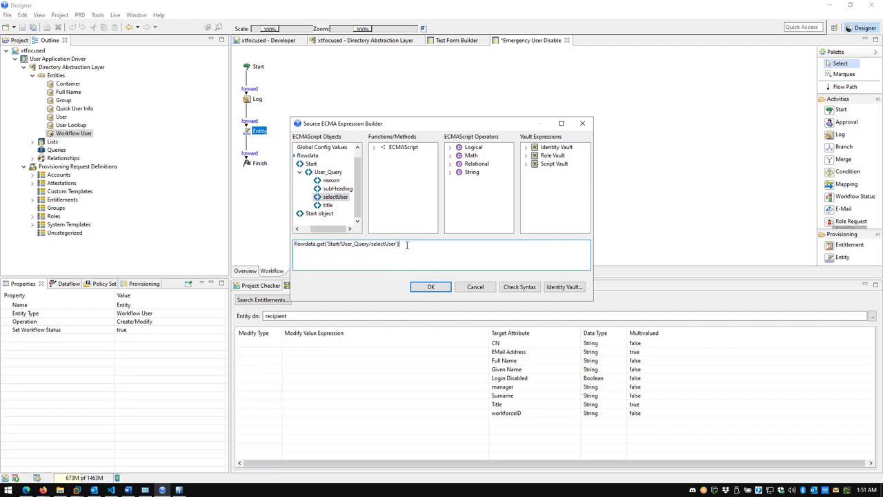
left_click_drag(328, 228, 321, 229)
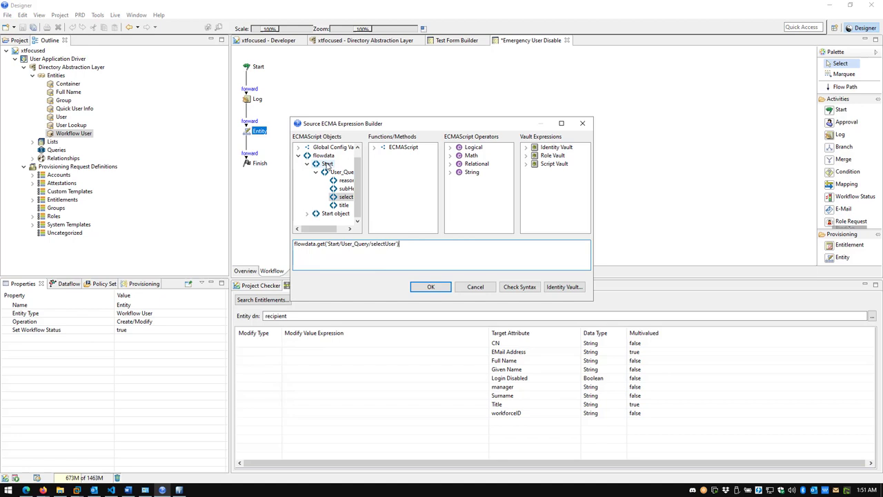
left_click(307, 214)
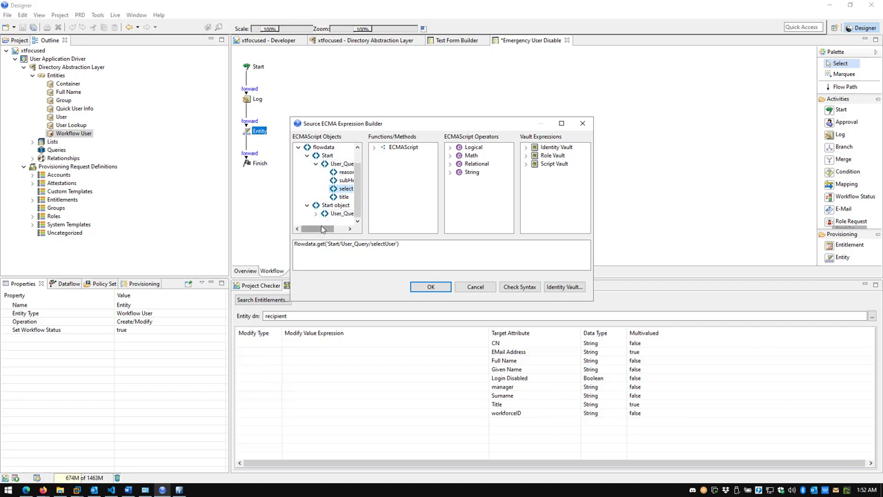
left_click_drag(322, 229, 333, 229)
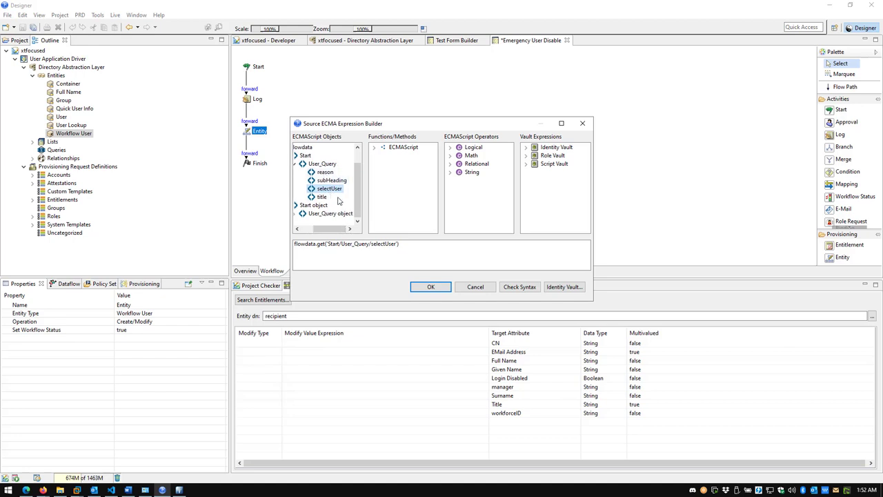
left_click(431, 287)
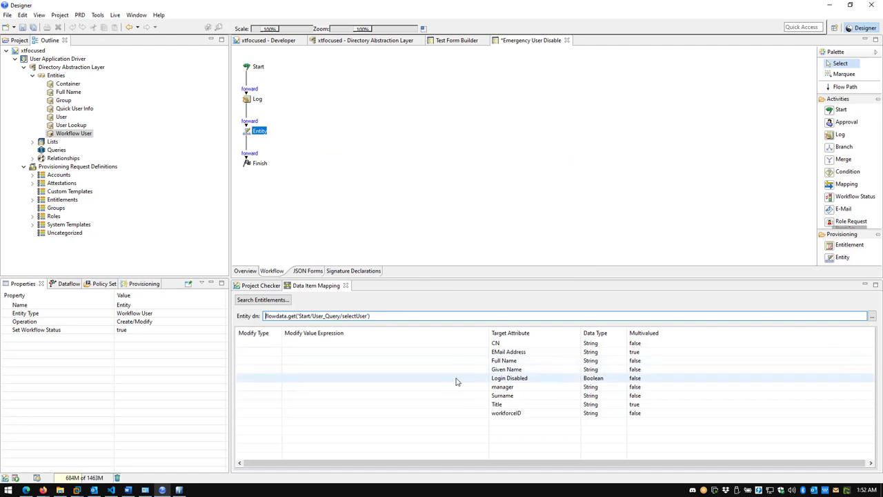
Map the Login Disabled attribute with modify type Replace Value and the value expression 'TRUE'.
left_click(273, 380)
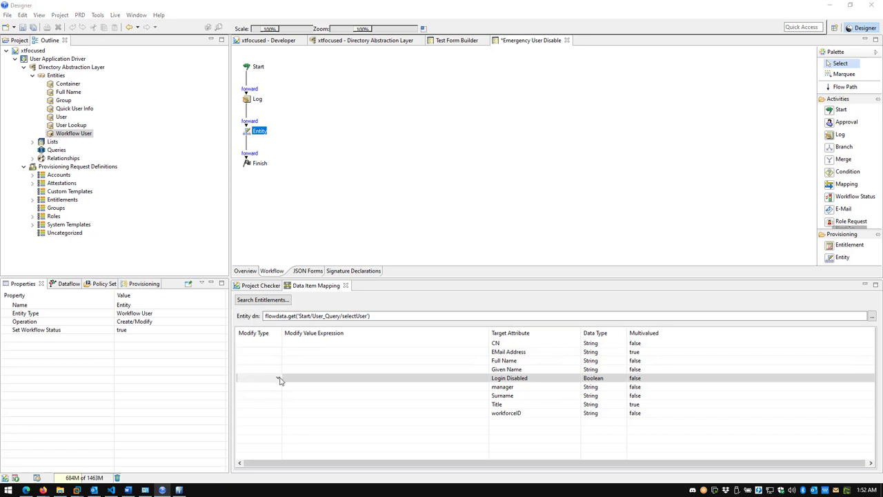
left_click(279, 379)
left_click(271, 390)
left_click(302, 381)
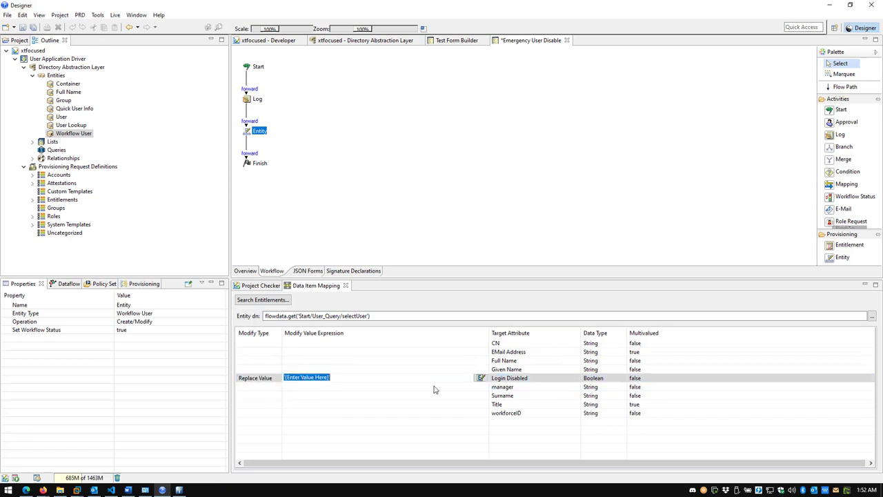
double_click(435, 378)
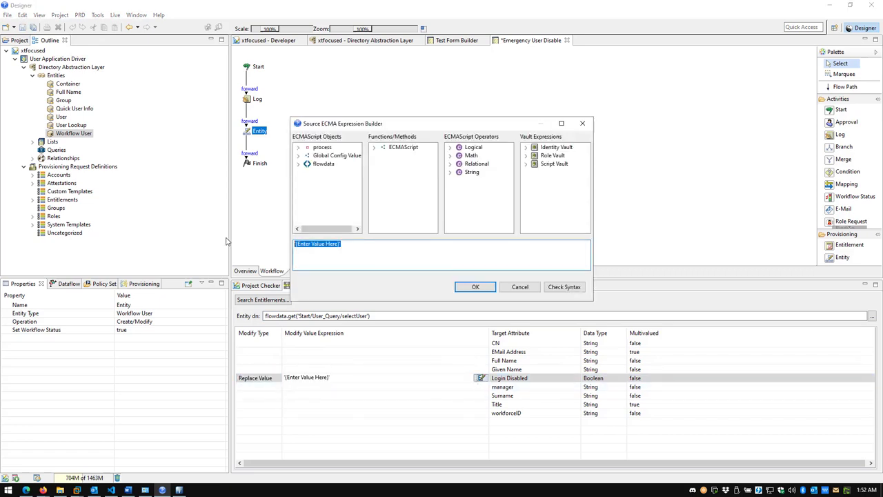
type("t")
left_click(467, 289)
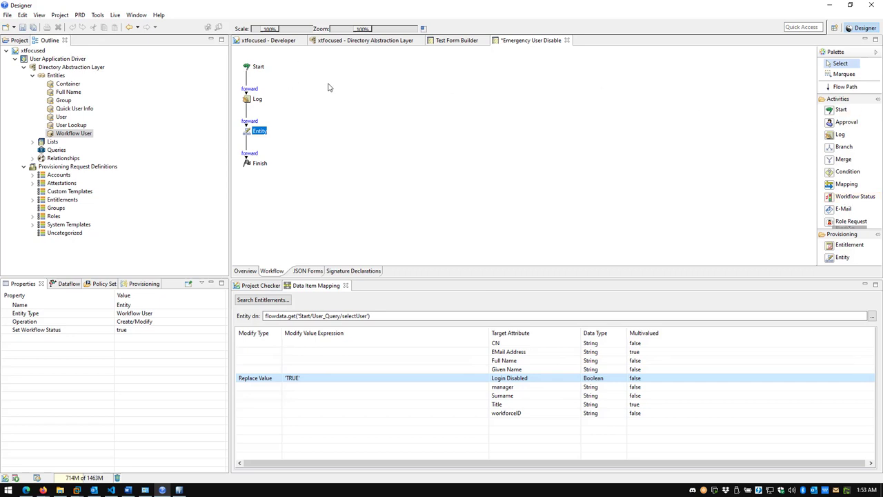
Insert a Workflow Status activity between Entity and Finish, keeping its status expression as 'approved', and save the workflow.
left_click(851, 200)
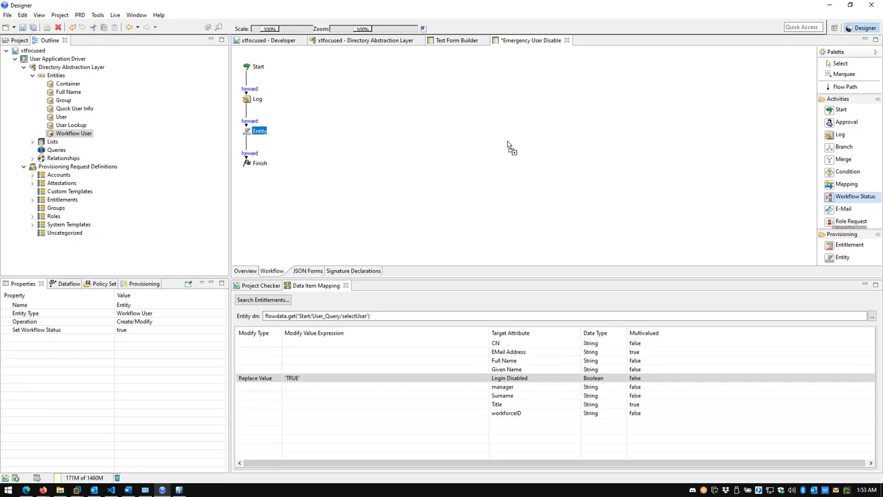
left_click(248, 146)
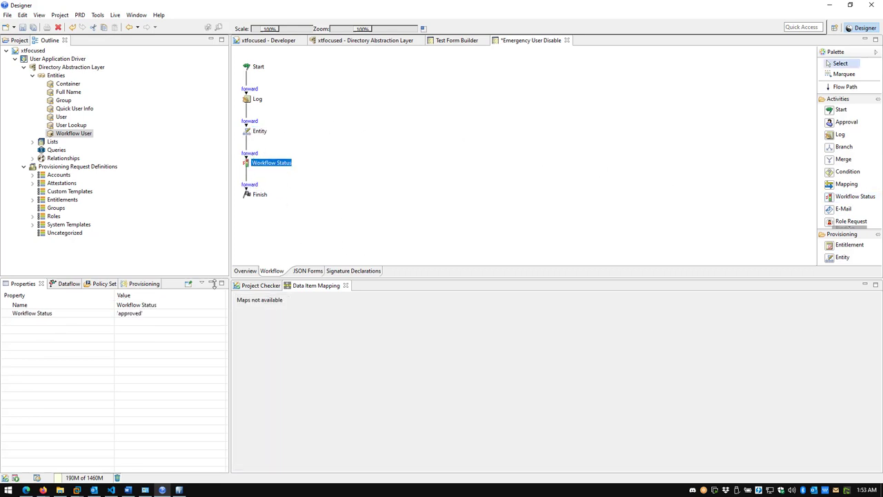
left_click(152, 316)
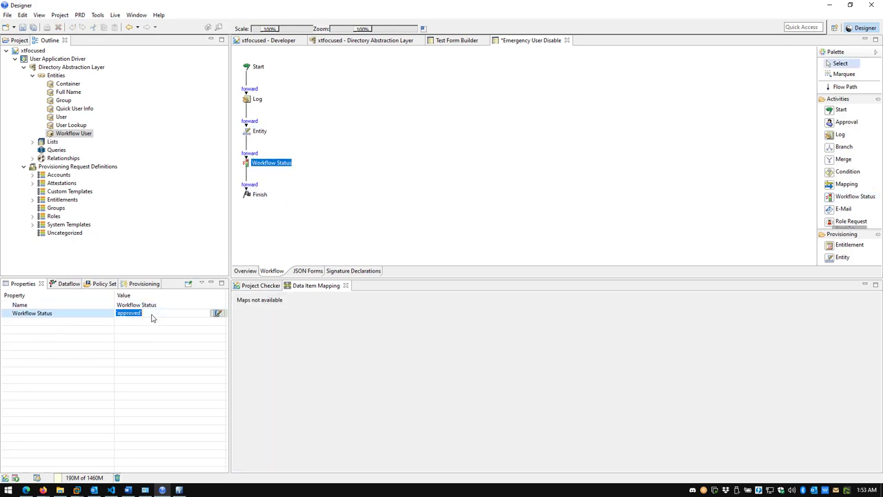
left_click(217, 313)
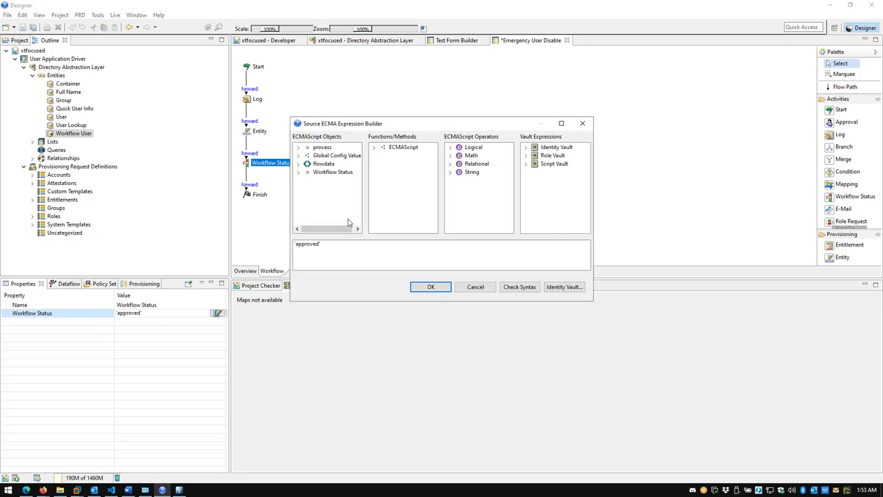
left_click(299, 172)
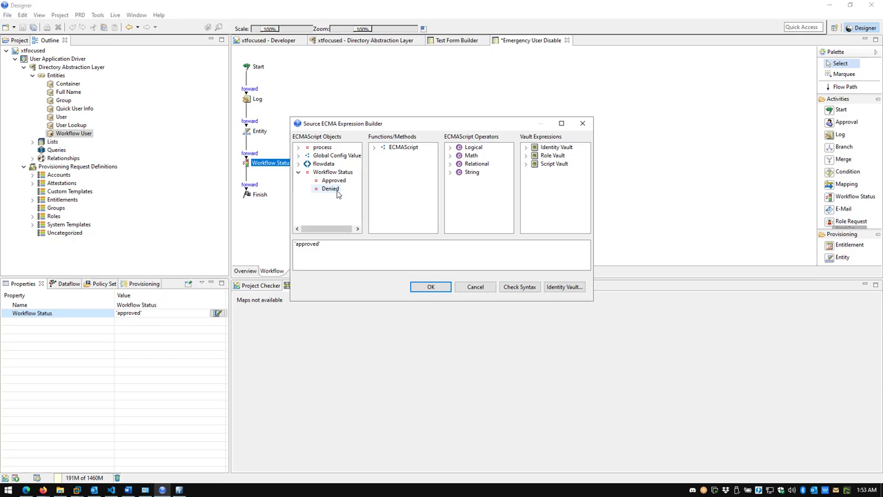
left_click(334, 246)
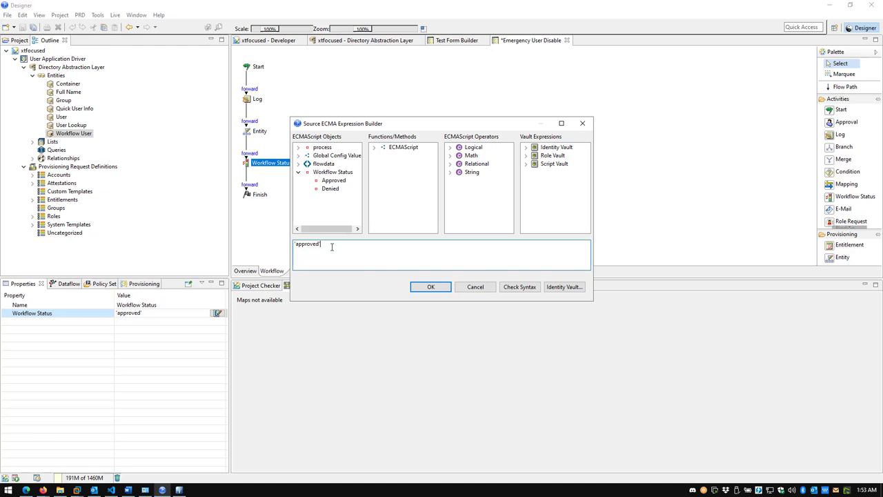
left_click(431, 286)
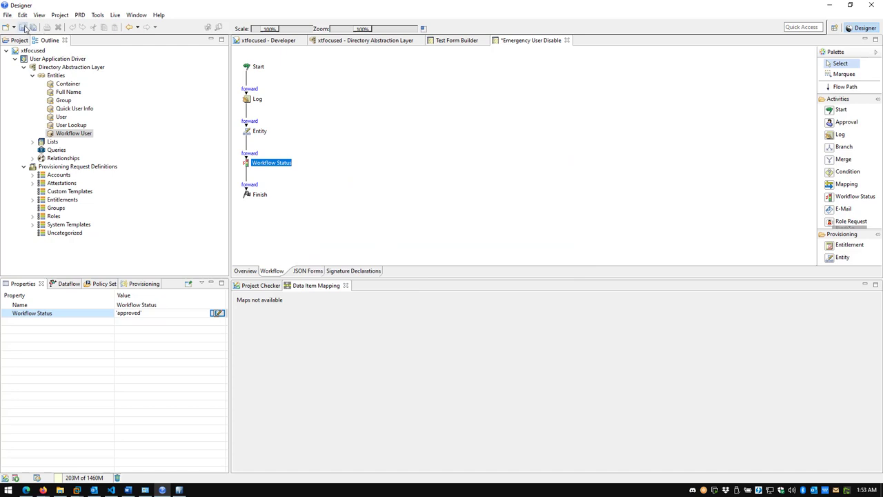
key("ctrl+s")
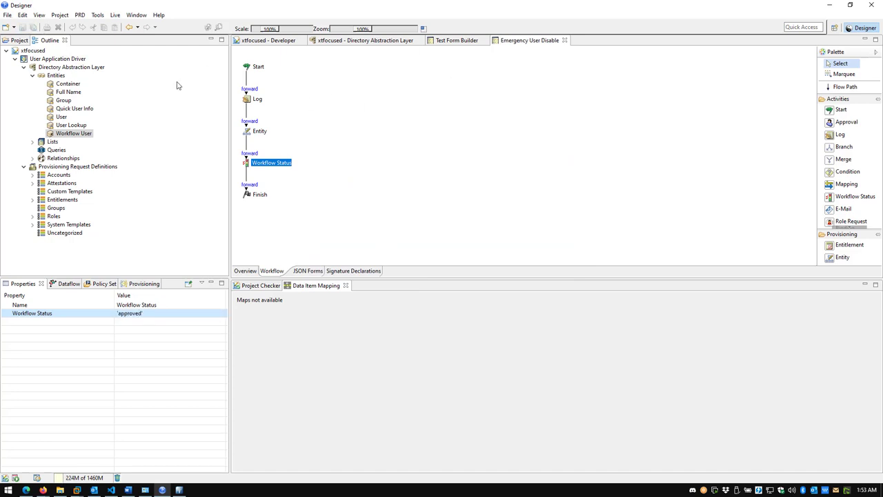
Deploy the Emergency User Disable request definition from the Accounts category live, together with its dependent User Query form.
left_click(32, 175)
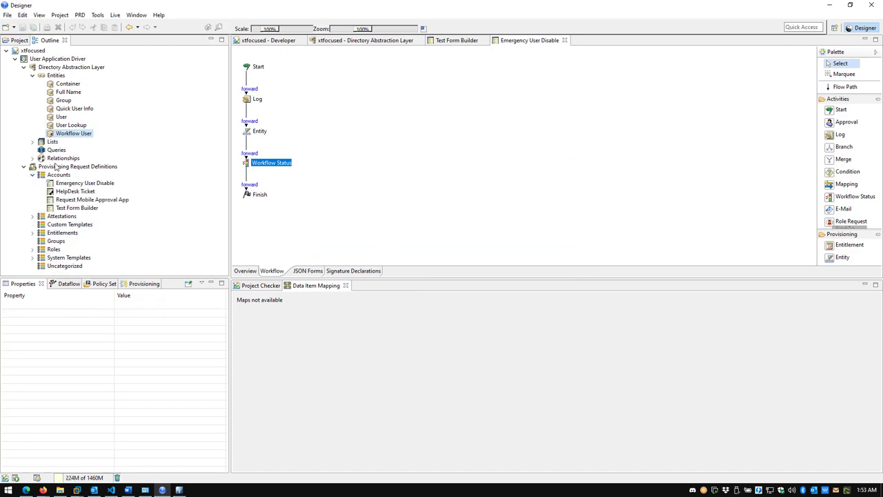
left_click(95, 185)
right_click(94, 185)
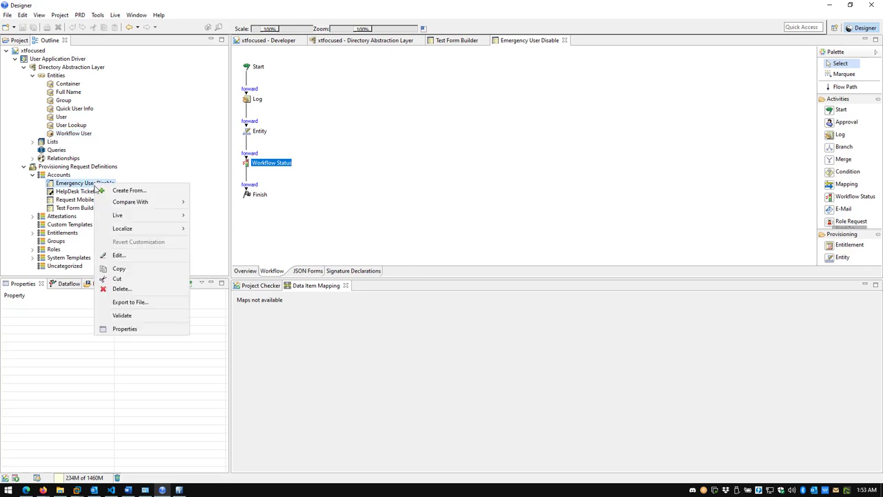
mouse_move(172, 215)
left_click(225, 238)
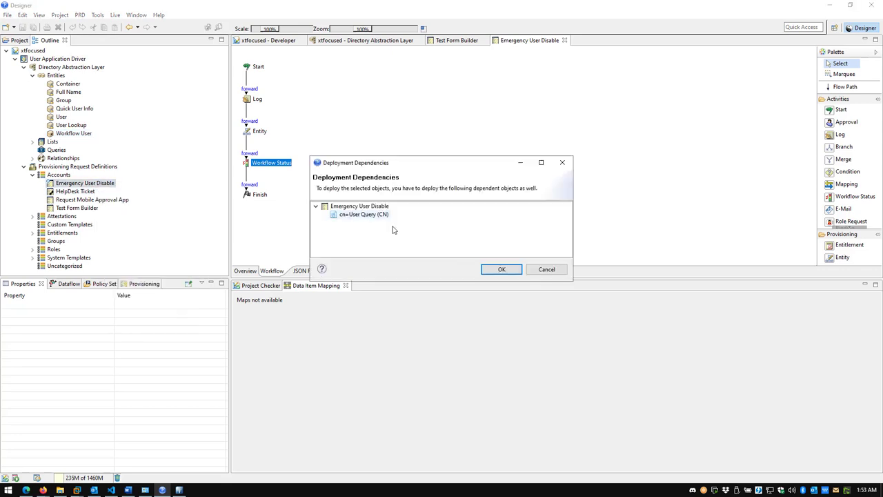
left_click(502, 269)
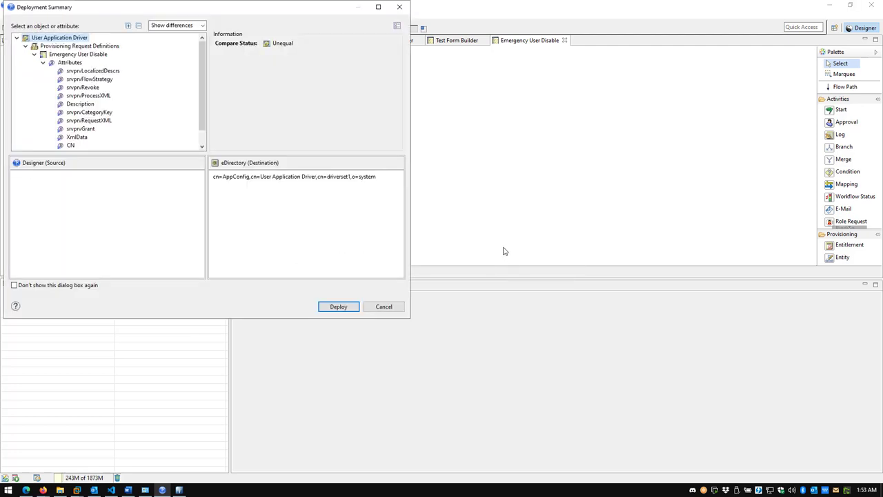
scroll(200, 88, "down", 1)
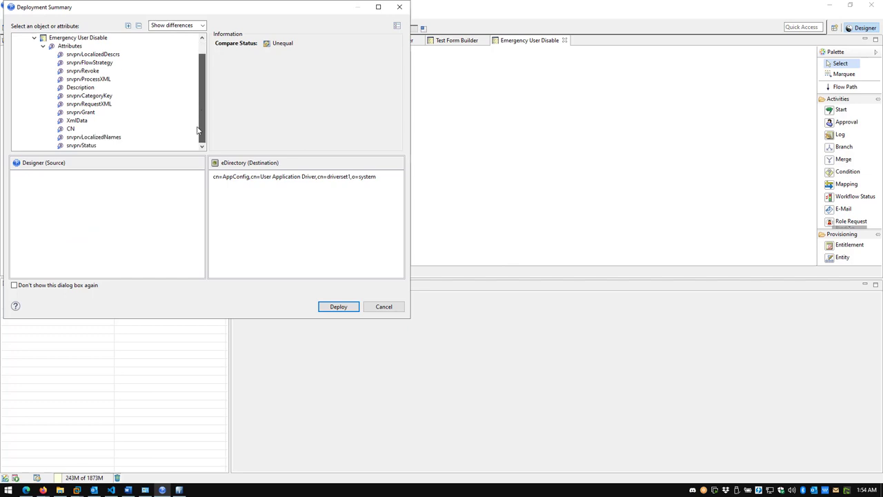
scroll(199, 131, "up", 1)
left_click(338, 307)
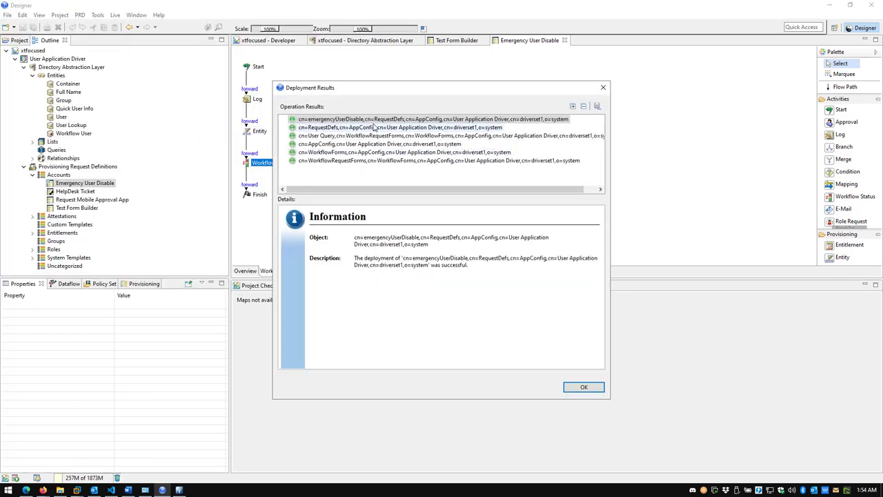
left_click(584, 387)
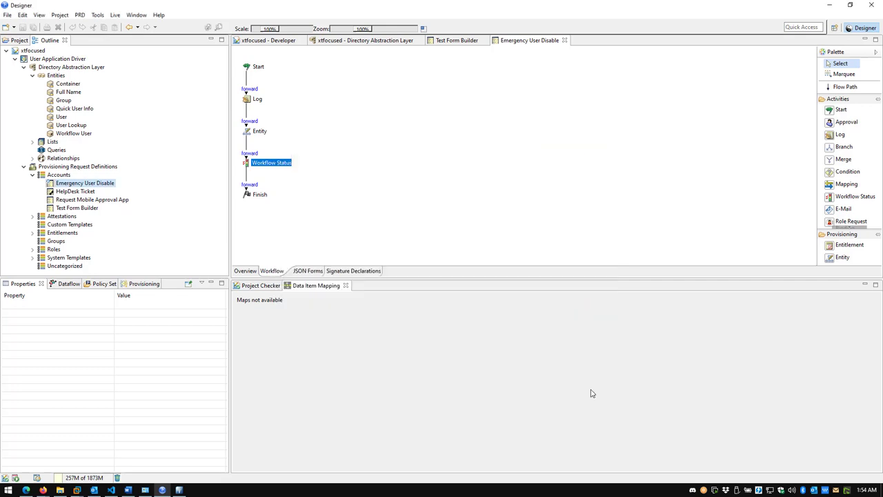
Review the request definition's overview details and its associated request form, and return to the workflow diagram.
left_click(253, 272)
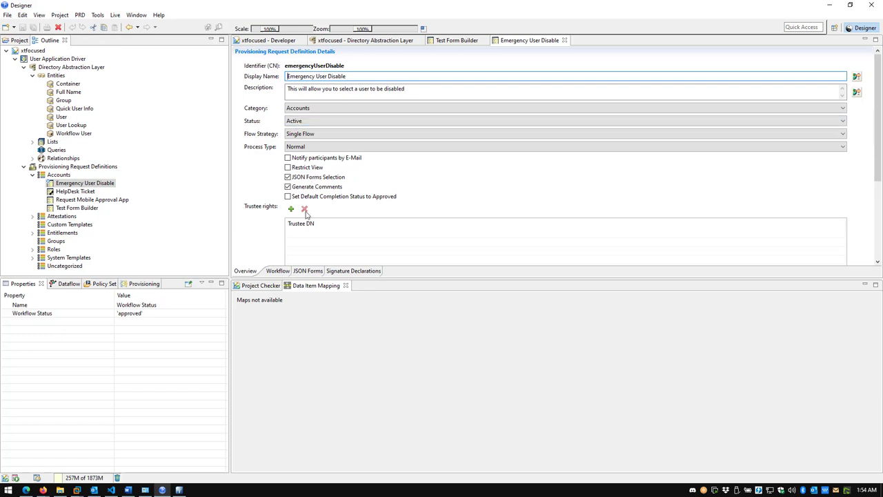
left_click(303, 271)
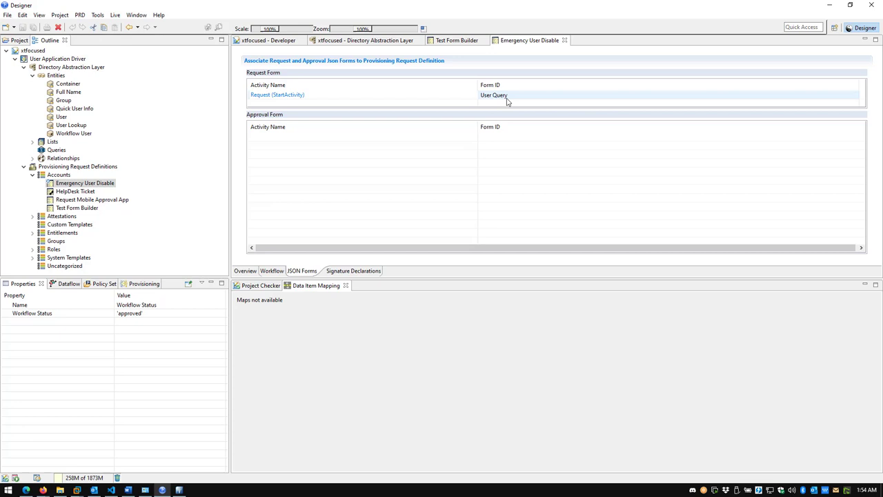
left_click(272, 271)
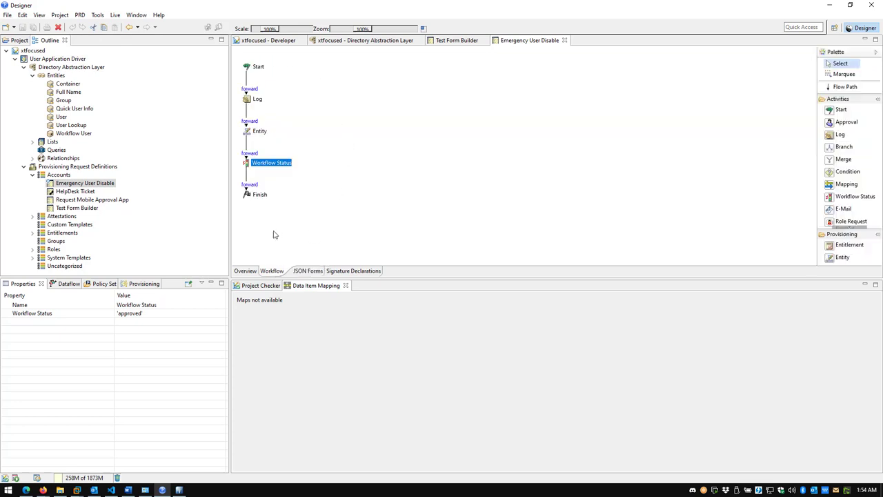
Switch to the Identity Manager Dashboard in Firefox and extend the session by signing in with the saved administrator username and password.
left_click(44, 489)
left_click(54, 451)
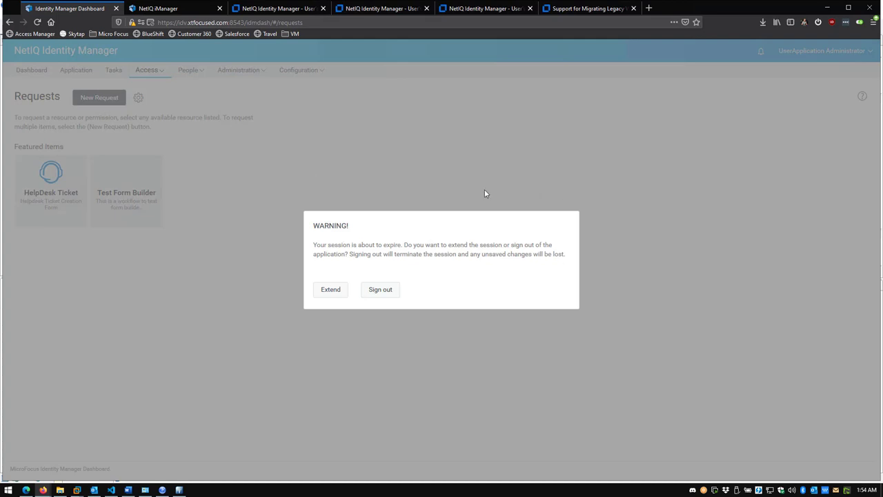
left_click(329, 291)
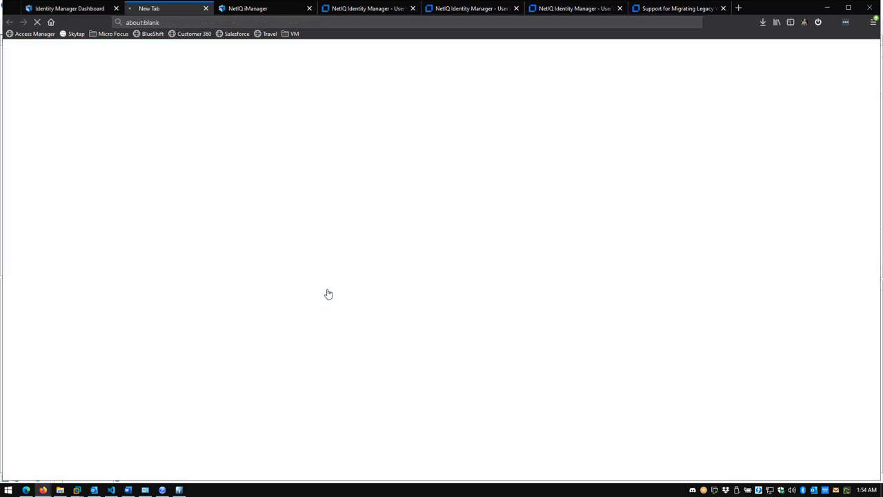
left_click(410, 143)
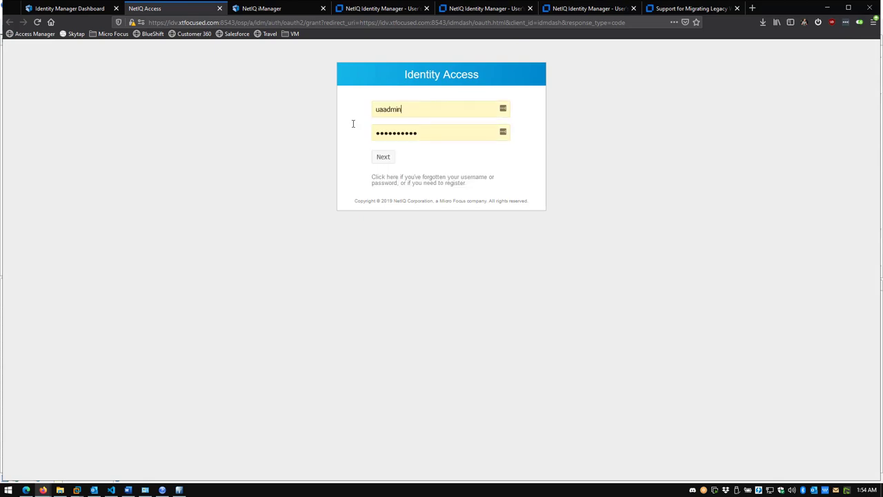
left_click(384, 159)
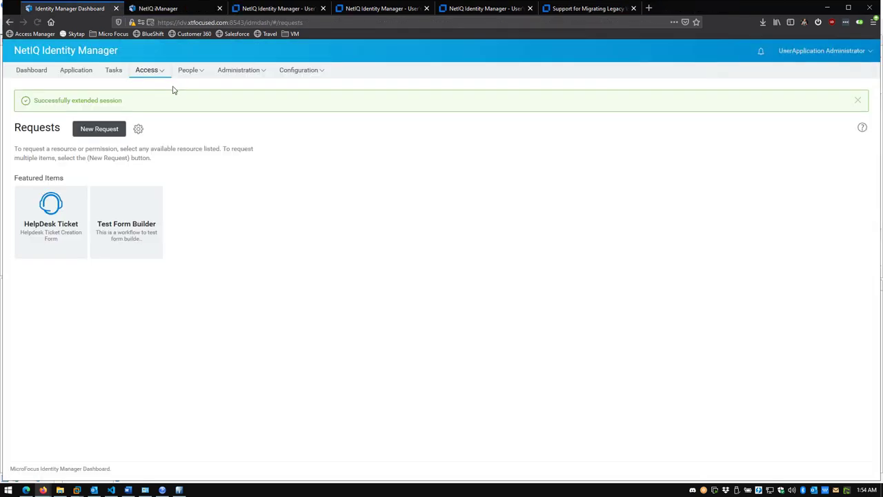
Add the Emergency User Disable permission to the Featured Items on the Requests page and finish editing.
left_click(141, 131)
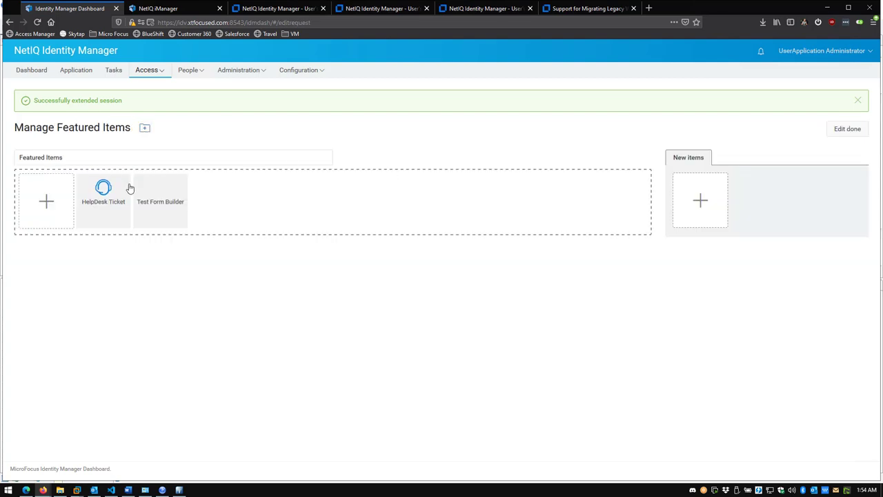
left_click(46, 200)
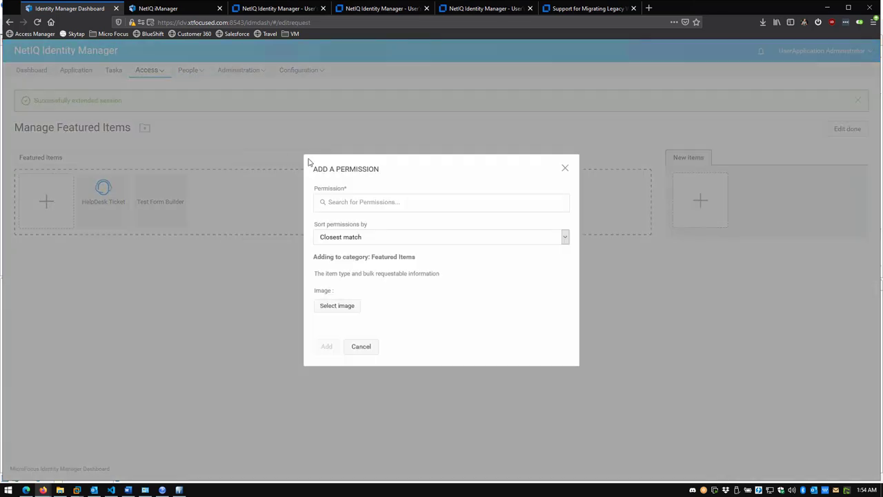
left_click(390, 202)
type("Emergency")
left_click(393, 207)
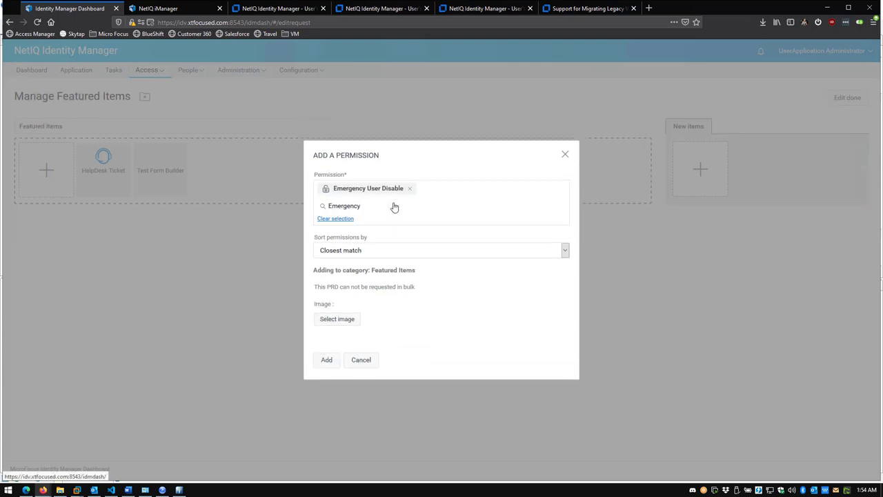
left_click(327, 360)
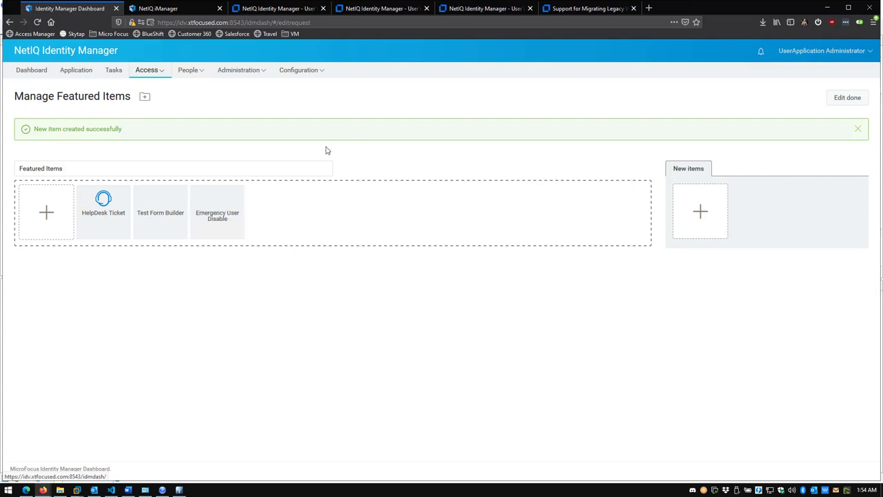
left_click(843, 102)
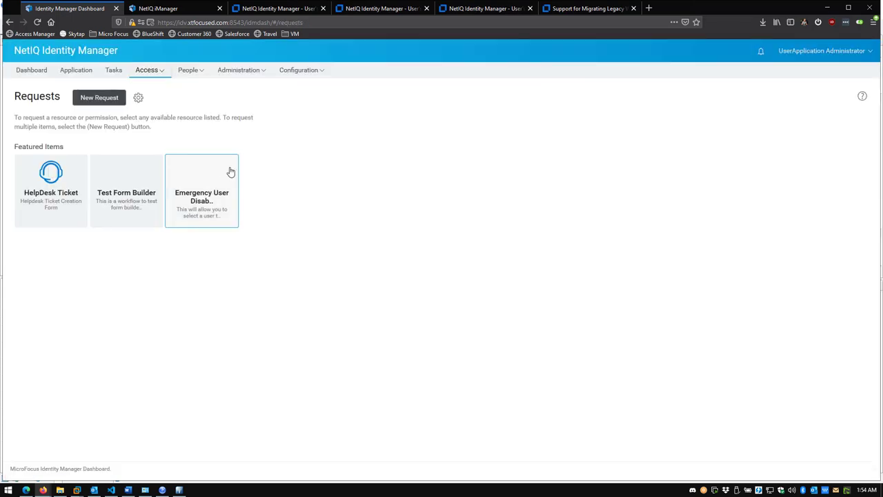
Request Emergency User Disable, sign in again with the saved administrator username and password, and close the extra dashboard tab.
left_click(222, 173)
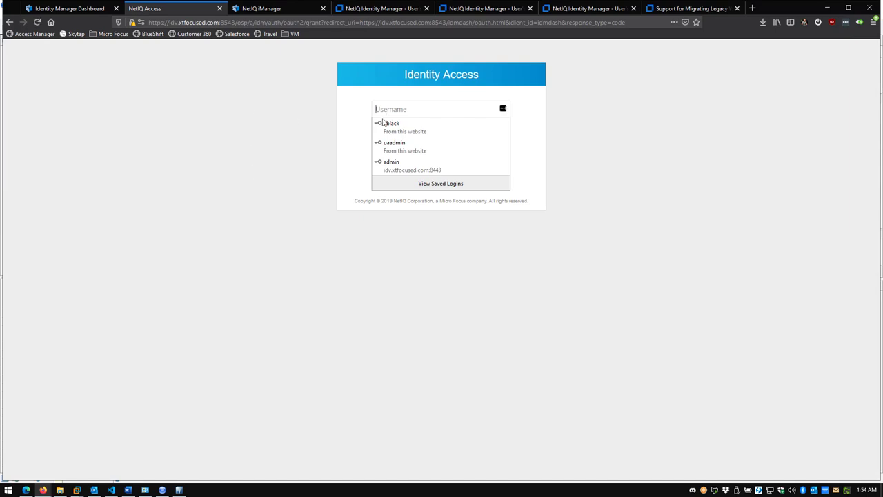
left_click(408, 148)
left_click(381, 157)
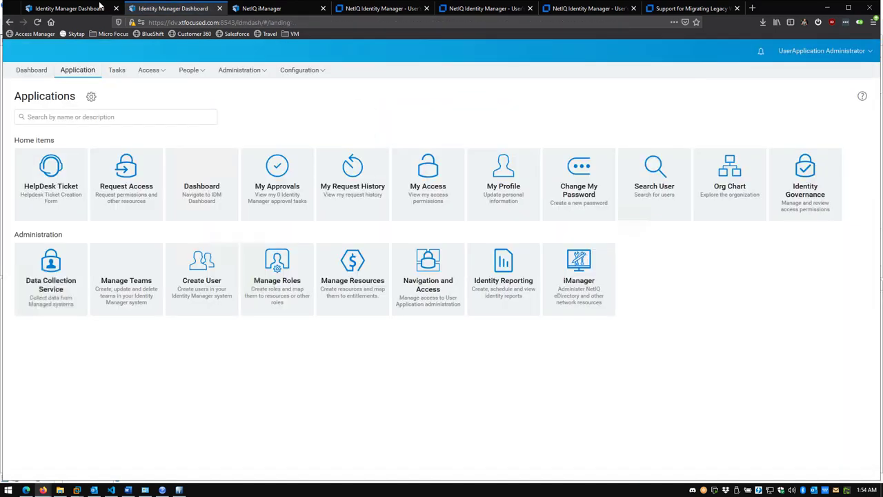
key("ctrl+w")
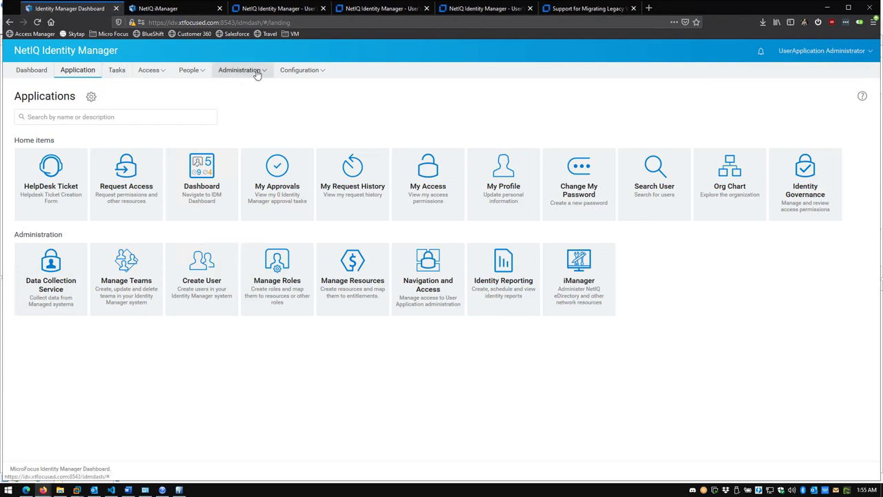
Open the Emergency User Disable form from the Requests page and choose the first listed user as the one to disable.
left_click(203, 71)
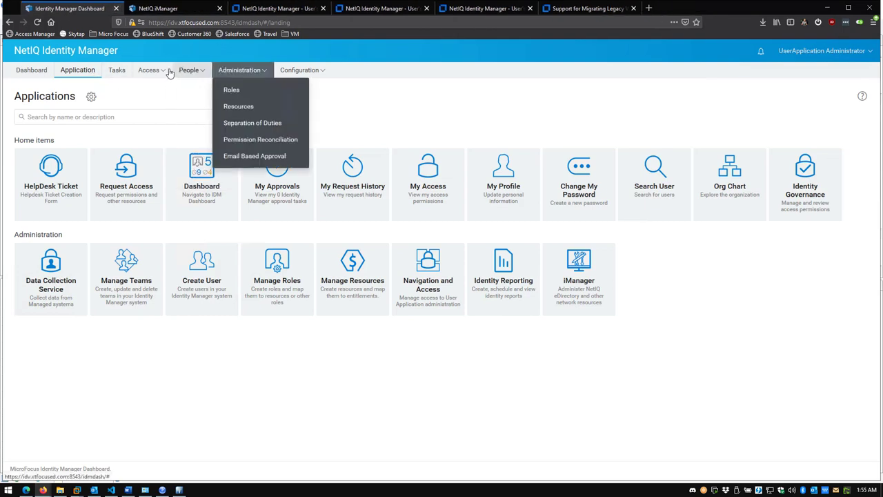
mouse_move(150, 71)
left_click(155, 107)
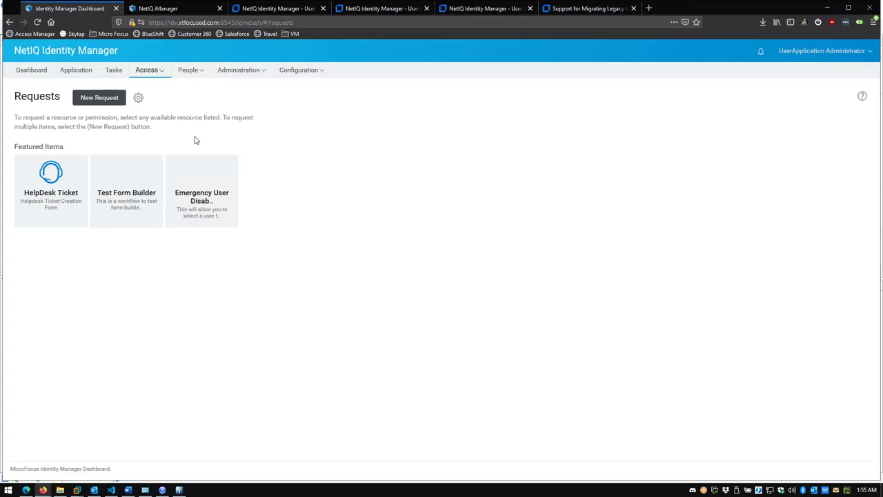
left_click(202, 170)
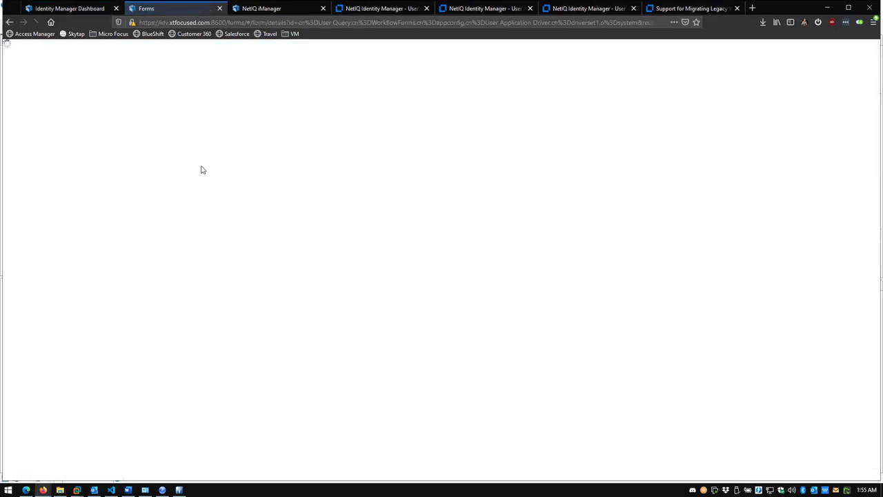
left_click(75, 136)
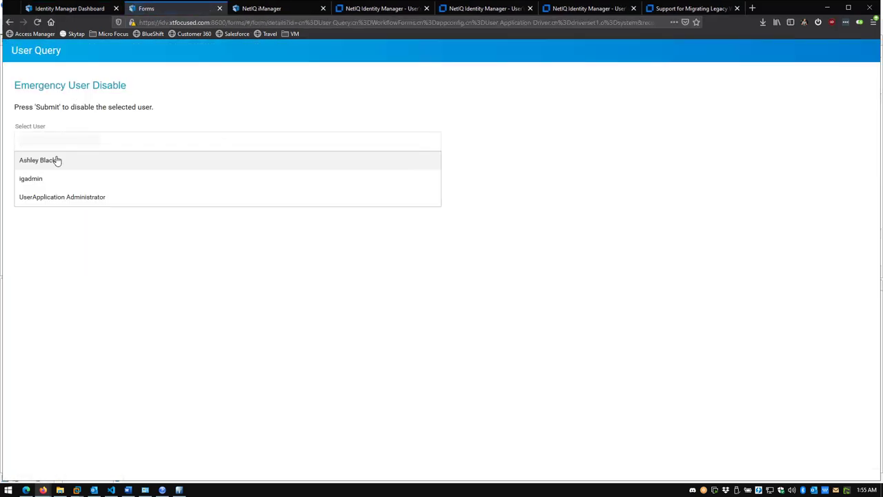
left_click(57, 160)
left_click(246, 108)
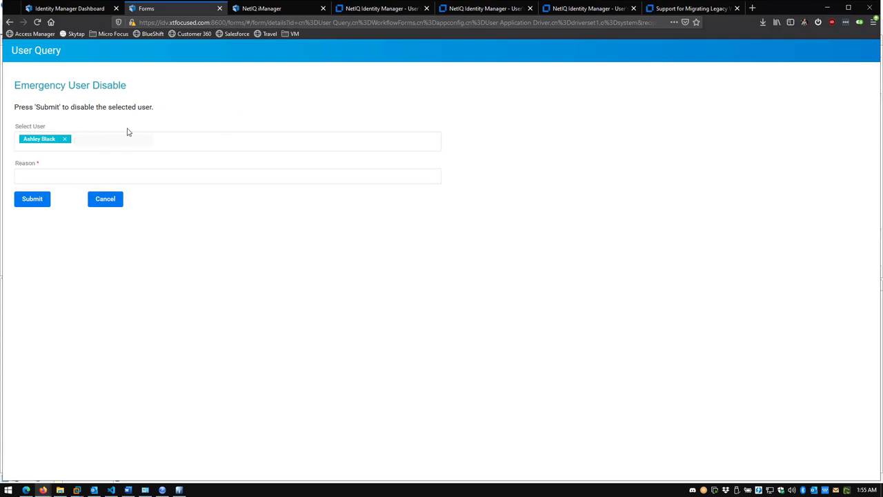
Submit the disable request with the reason "Needs to be disabled immediately." and close the form's browser tab.
left_click(100, 179)
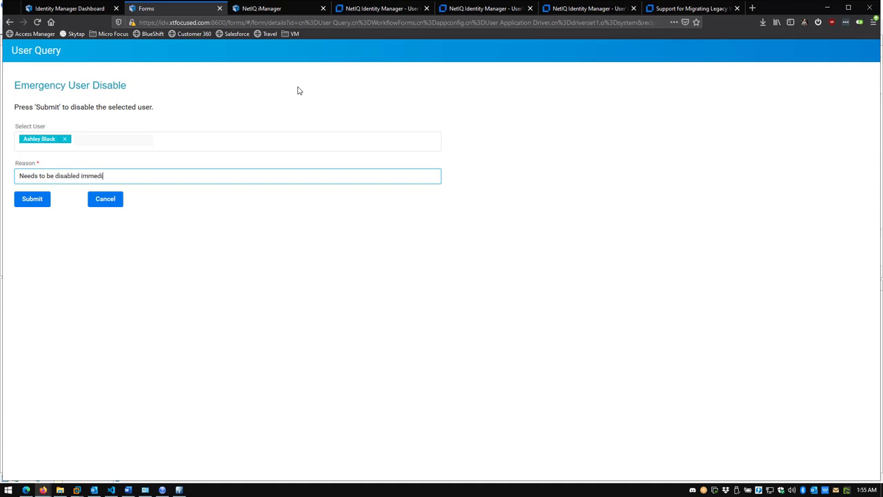
left_click(32, 198)
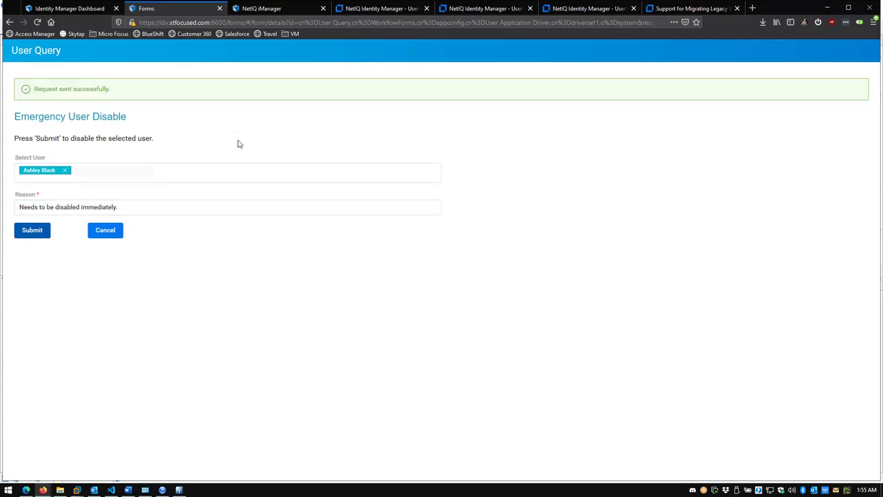
key("ctrl+w")
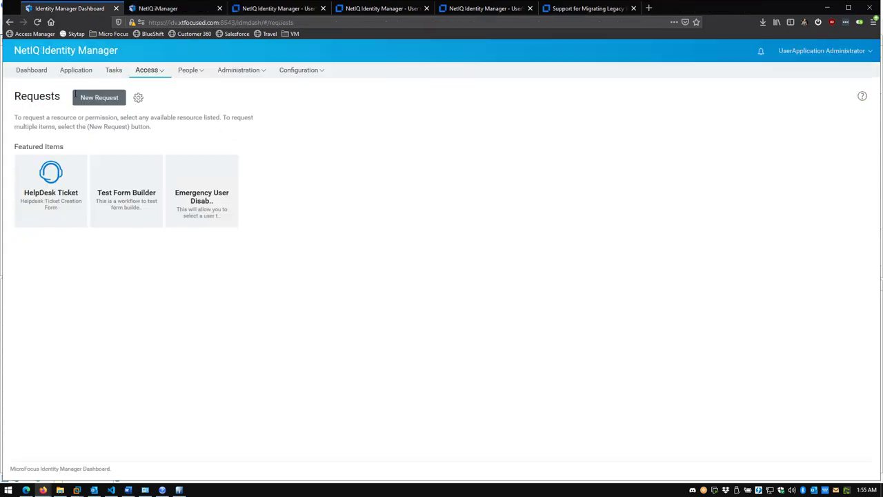
Open the Request History and view the status and comments of the Emergency User Disable request.
left_click(159, 77)
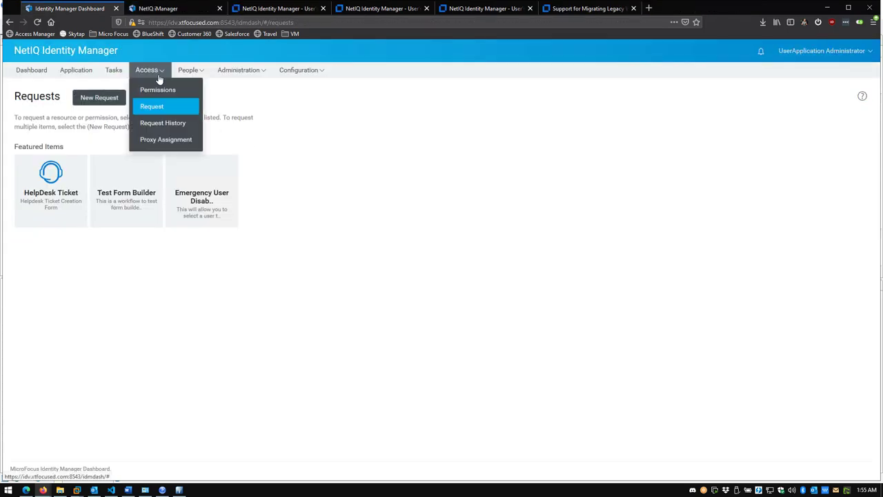
left_click(168, 127)
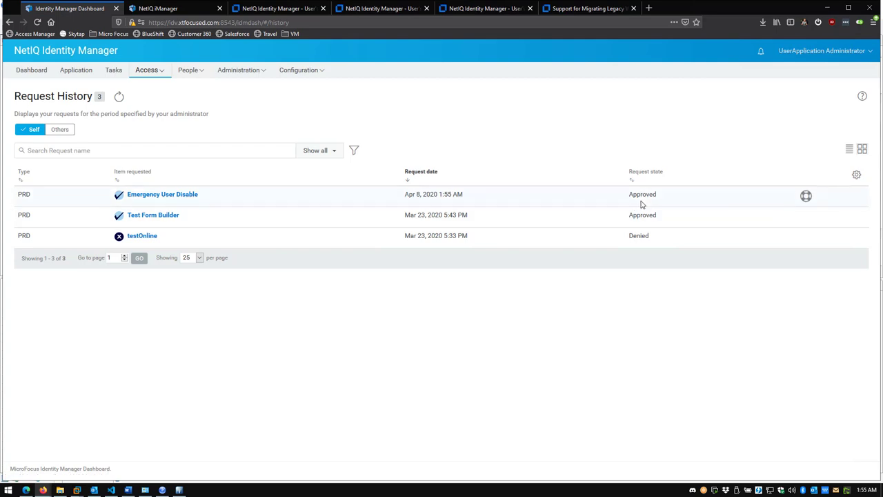
left_click(182, 195)
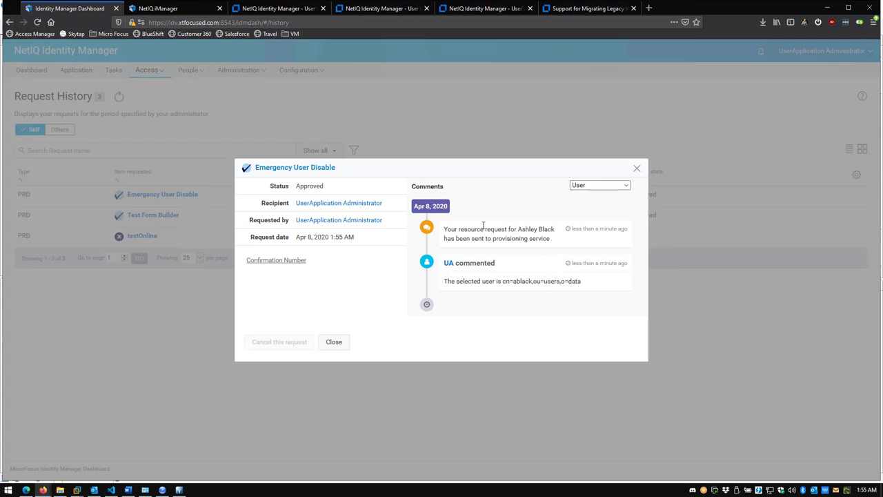
left_click(107, 316)
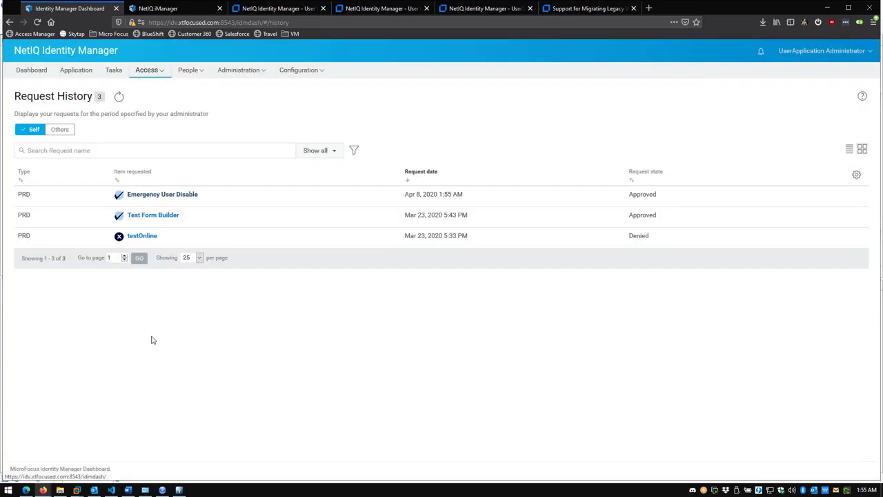
Switch to Apache Directory Studio and reload the selected user's entry to check the loginDisabled attribute.
left_click(179, 490)
left_click(289, 230)
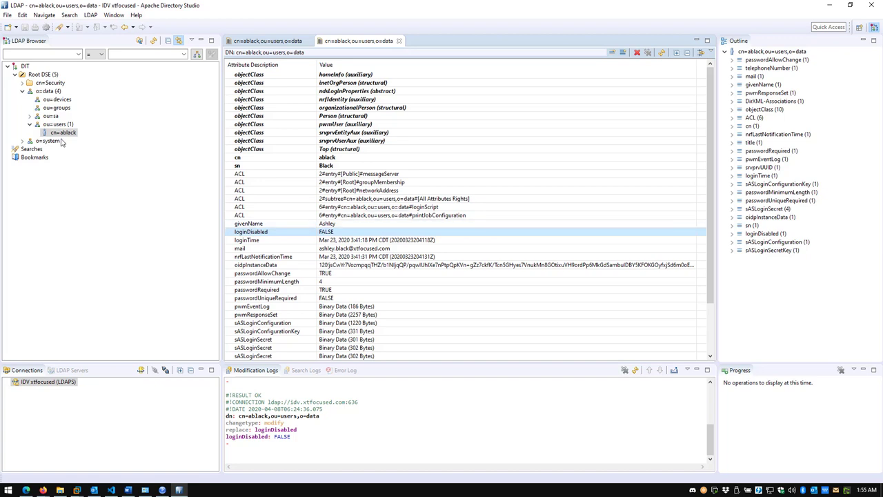
left_click(662, 54)
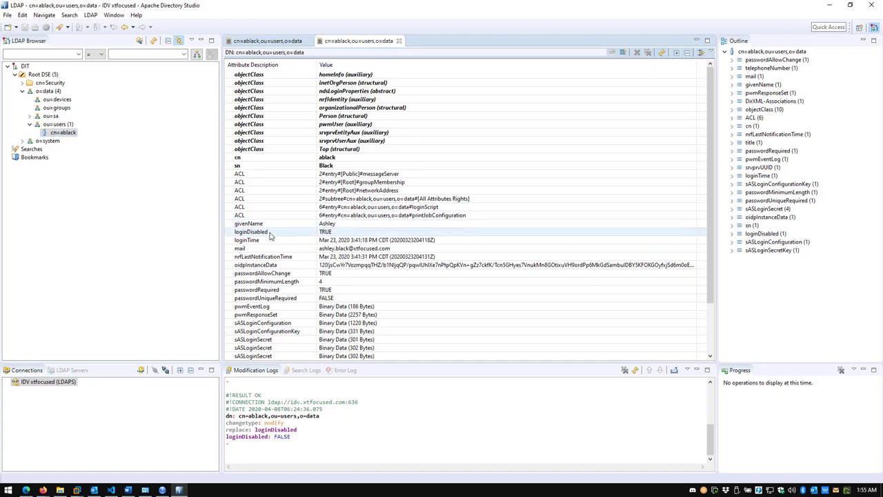